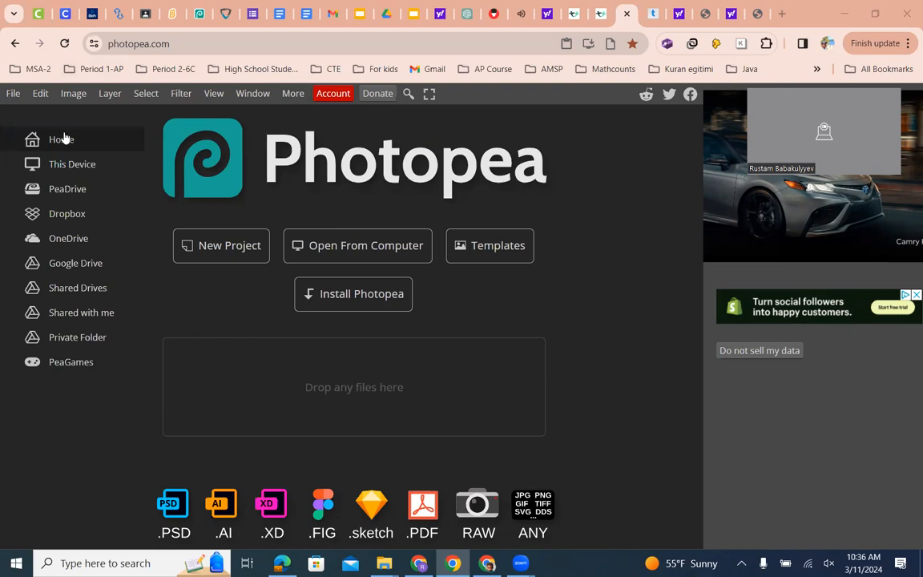
# Create a new 5.82 × 7.53 cm project at 300 DPI with a white background
pyautogui.click(189, 245)
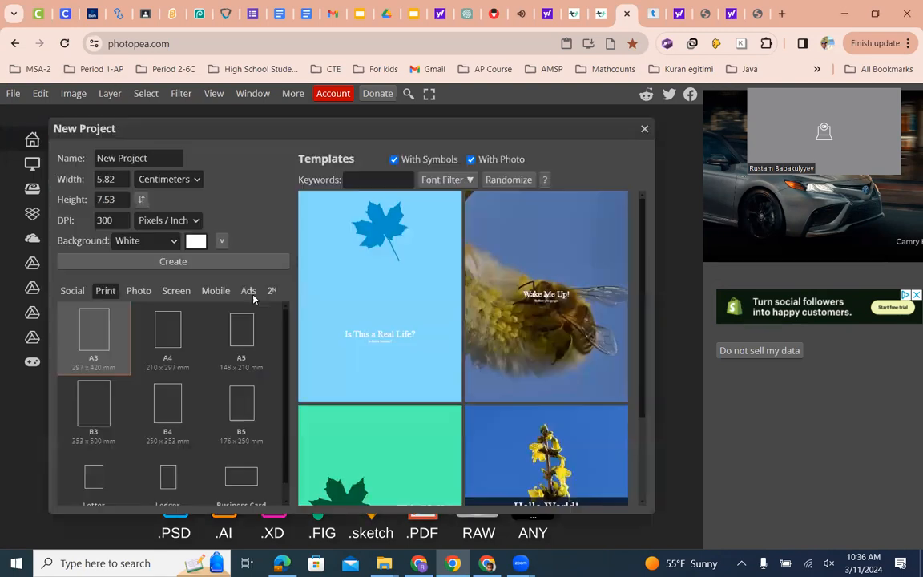
pyautogui.click(119, 263)
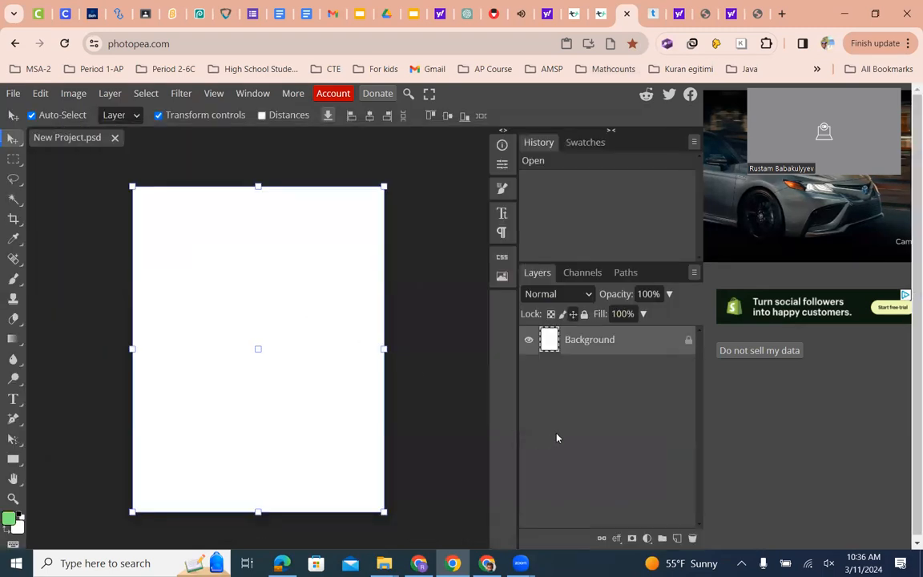
# Activate the standard Pen tool and set its drawing mode to Path
pyautogui.click(14, 418)
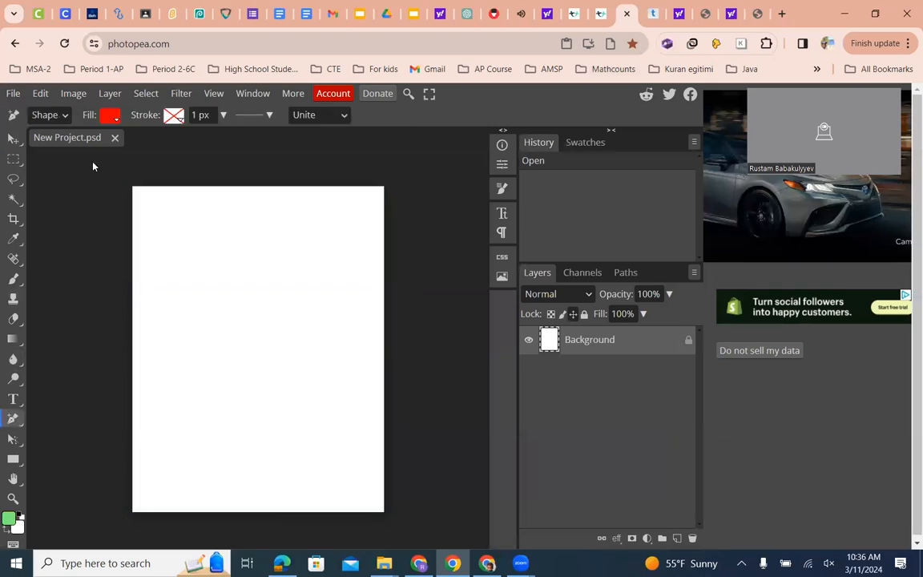
pyautogui.click(66, 118)
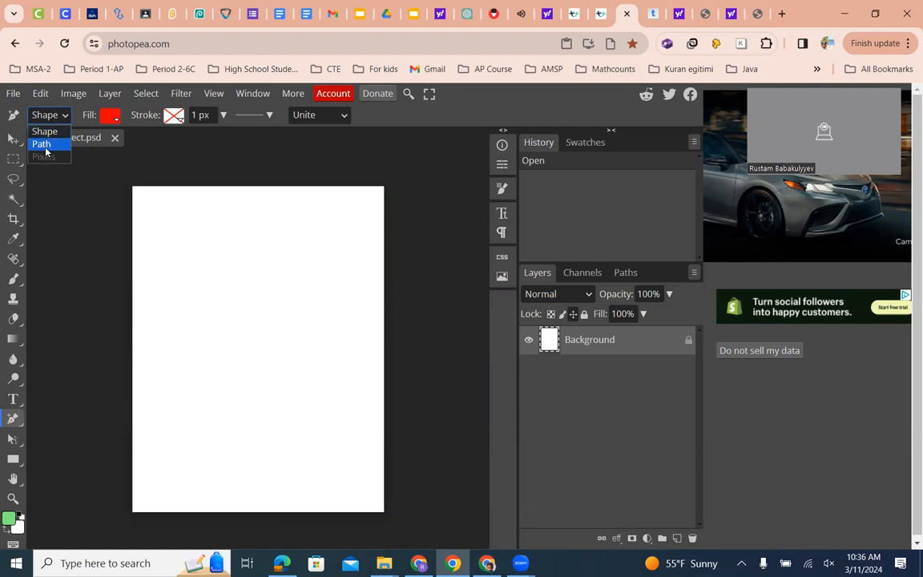
pyautogui.click(44, 144)
pyautogui.click(62, 117)
pyautogui.click(44, 131)
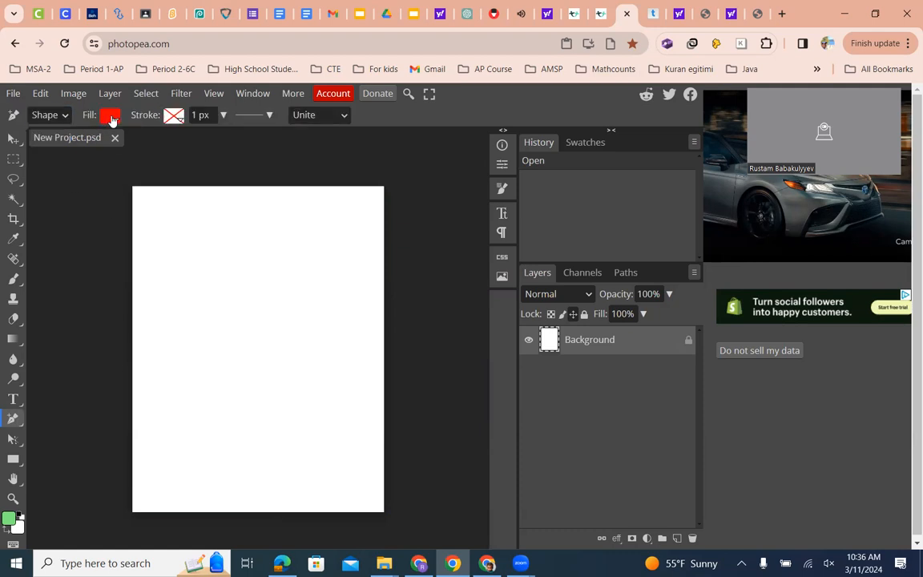
pyautogui.click(64, 116)
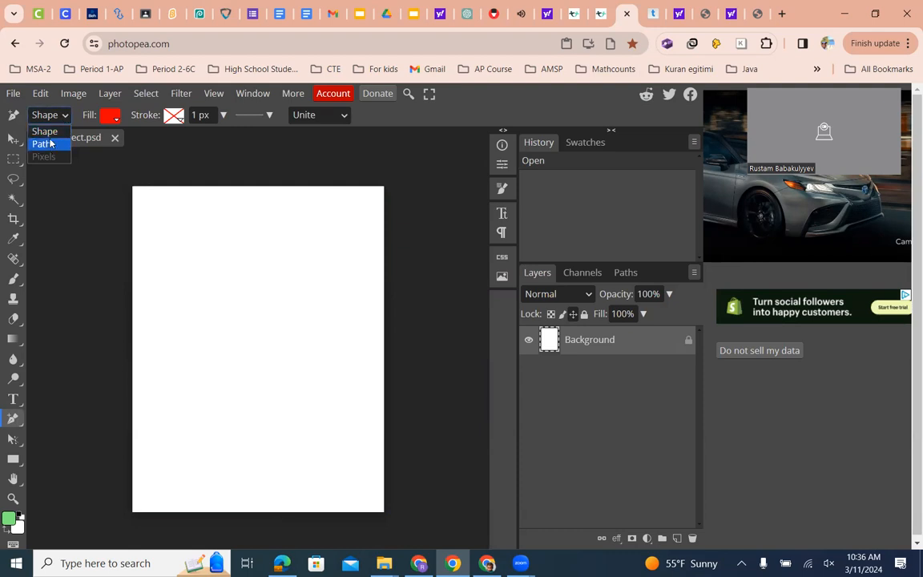
pyautogui.click(44, 142)
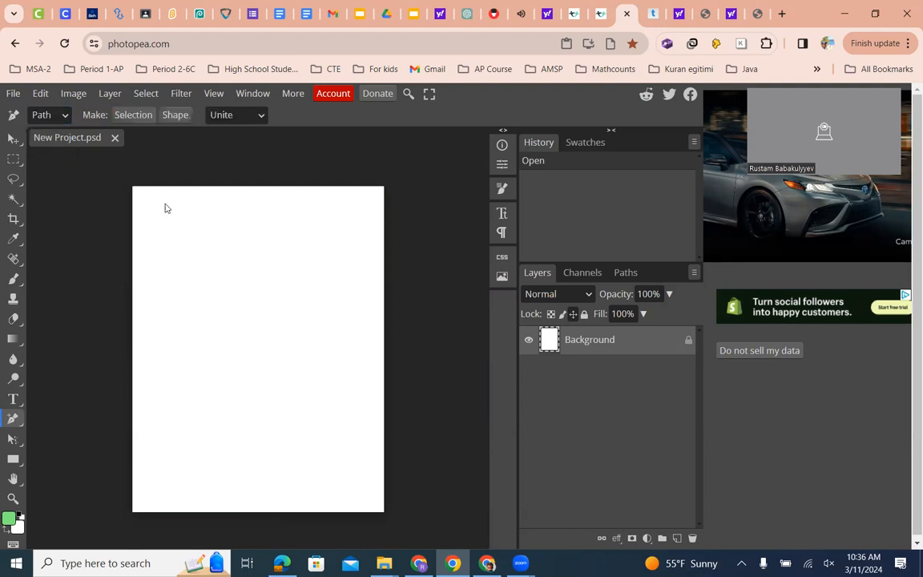
pyautogui.rightClick(13, 417)
pyautogui.click(48, 420)
# Draw a closed four-sided path across the upper part of the page
pyautogui.click(182, 241)
pyautogui.click(184, 305)
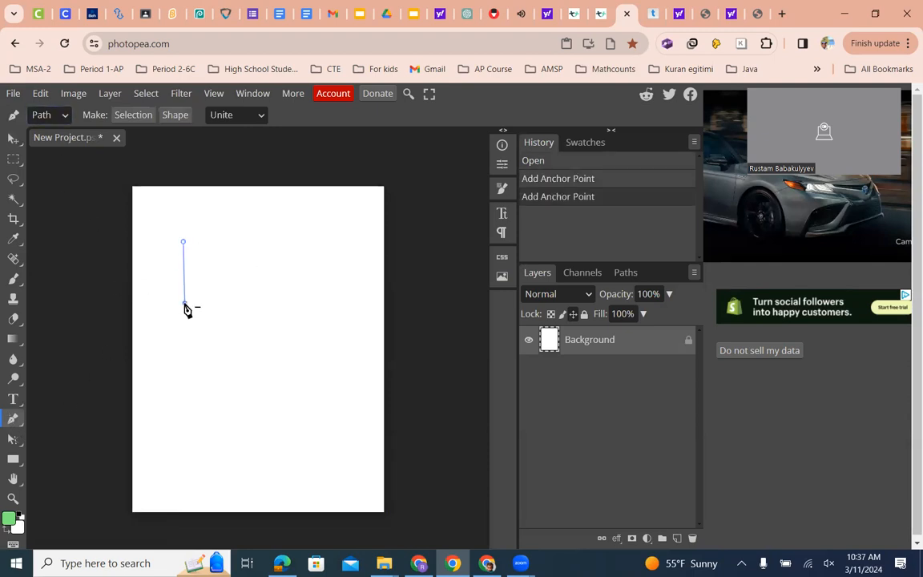
pyautogui.click(339, 308)
pyautogui.click(332, 237)
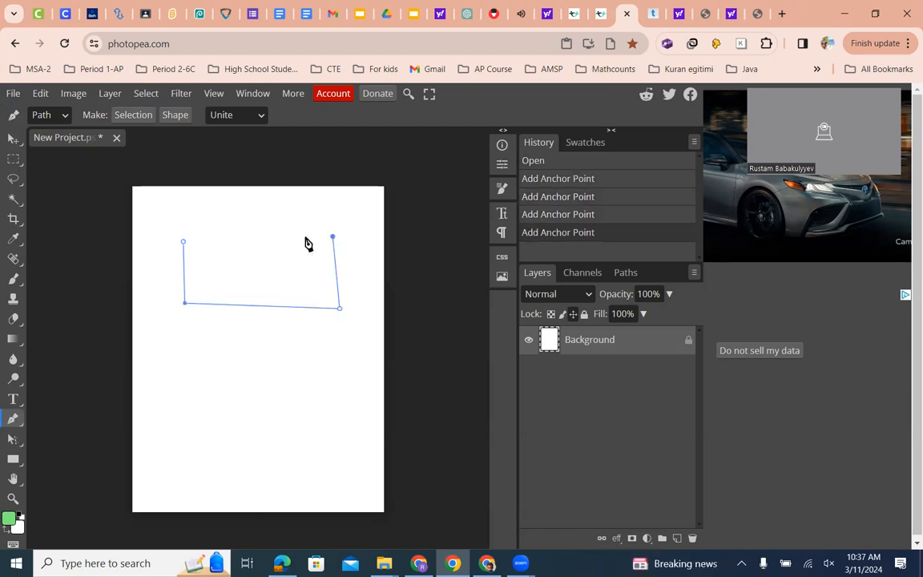
pyautogui.click(184, 242)
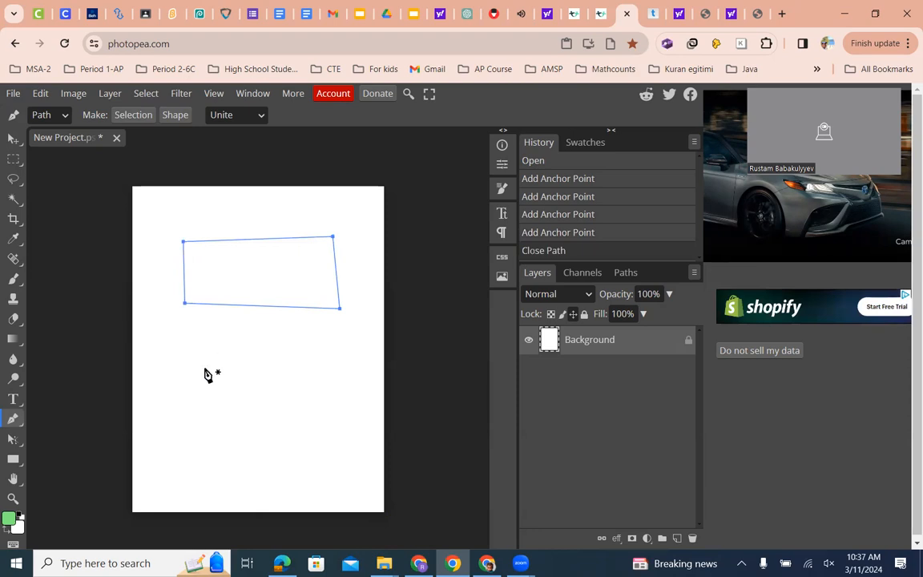
# Draw a second closed four-sided path across the lower part of the page
pyautogui.click(174, 397)
pyautogui.click(181, 452)
pyautogui.click(344, 446)
pyautogui.click(331, 394)
pyautogui.click(174, 398)
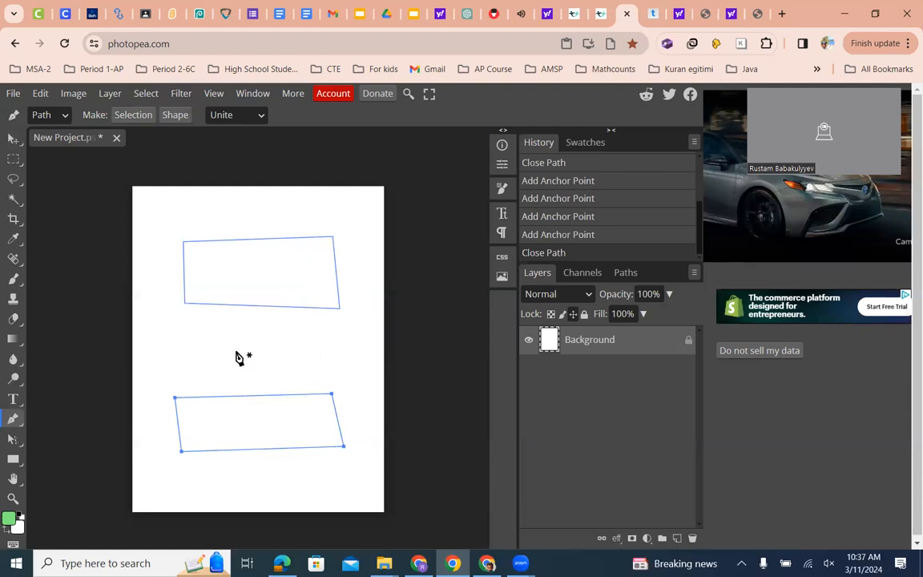
# Draw a smaller closed four-sided path between the two existing ones
pyautogui.click(193, 339)
pyautogui.click(192, 366)
pyautogui.click(284, 364)
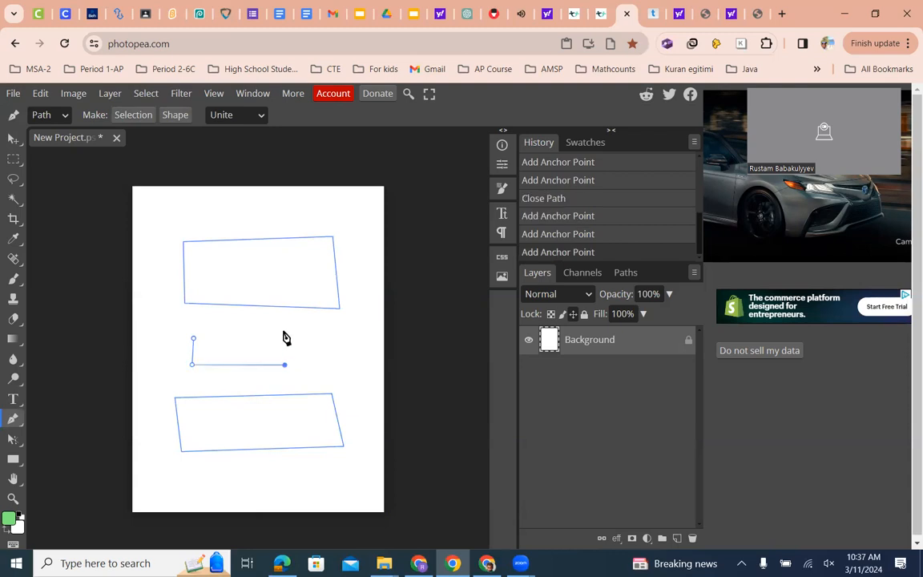
pyautogui.click(283, 331)
pyautogui.click(193, 340)
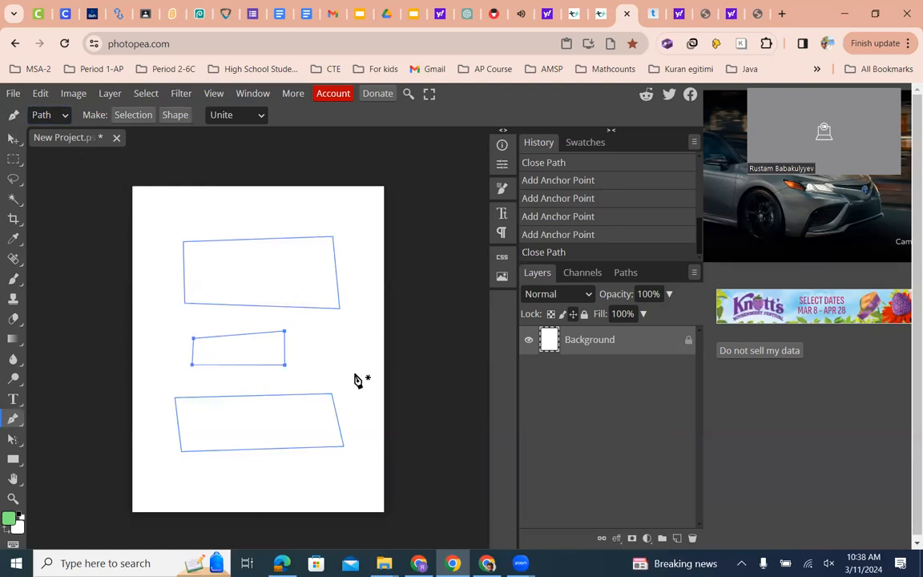
# Convert the three paths into an anti-aliased selection
pyautogui.click(133, 118)
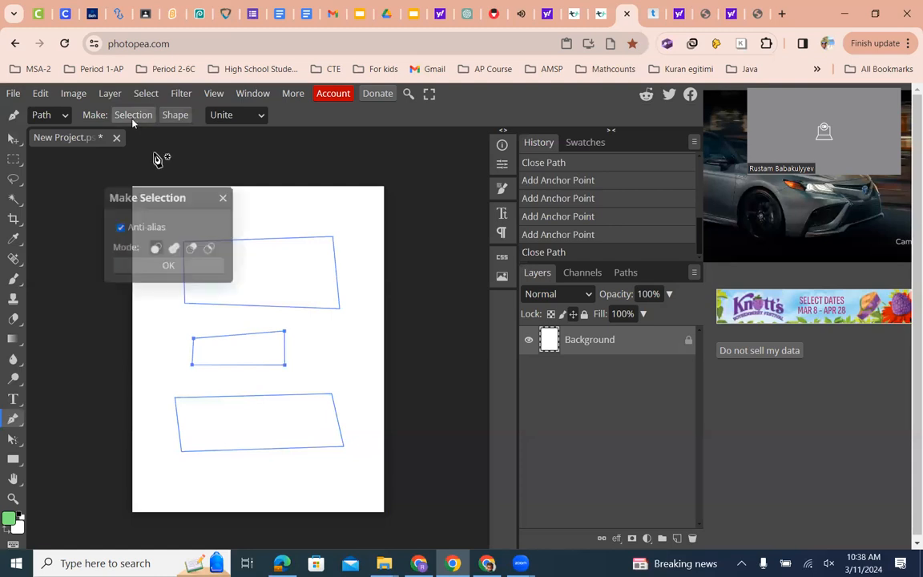
pyautogui.click(145, 263)
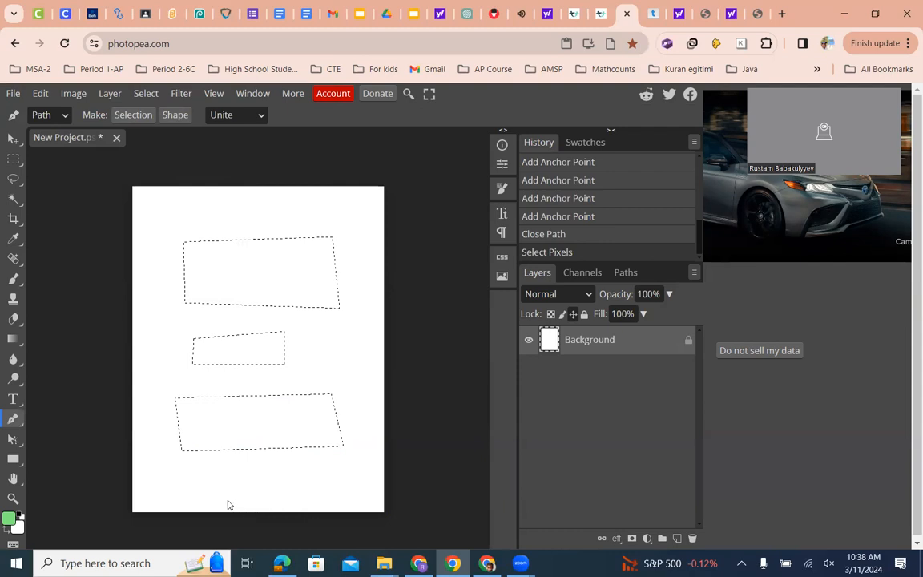
pyautogui.click(131, 563)
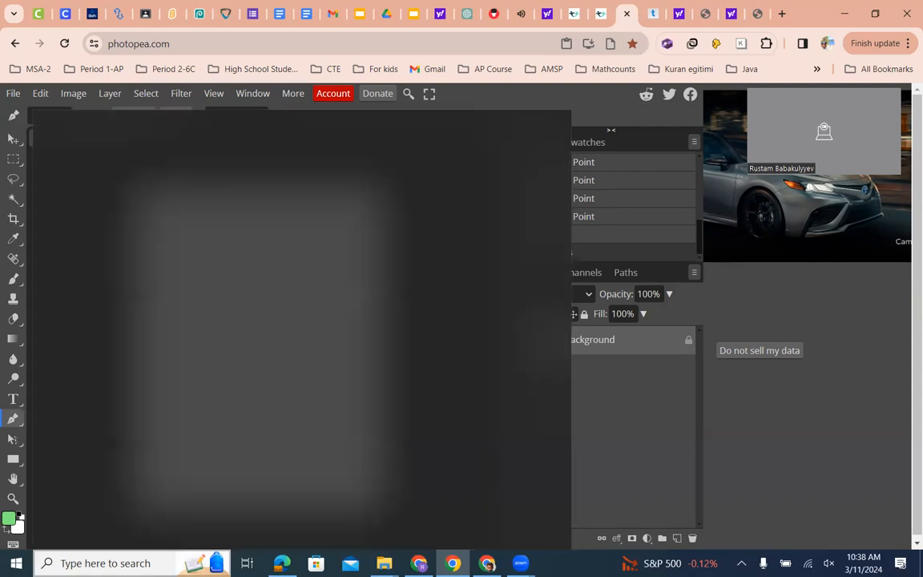
pyautogui.click(835, 494)
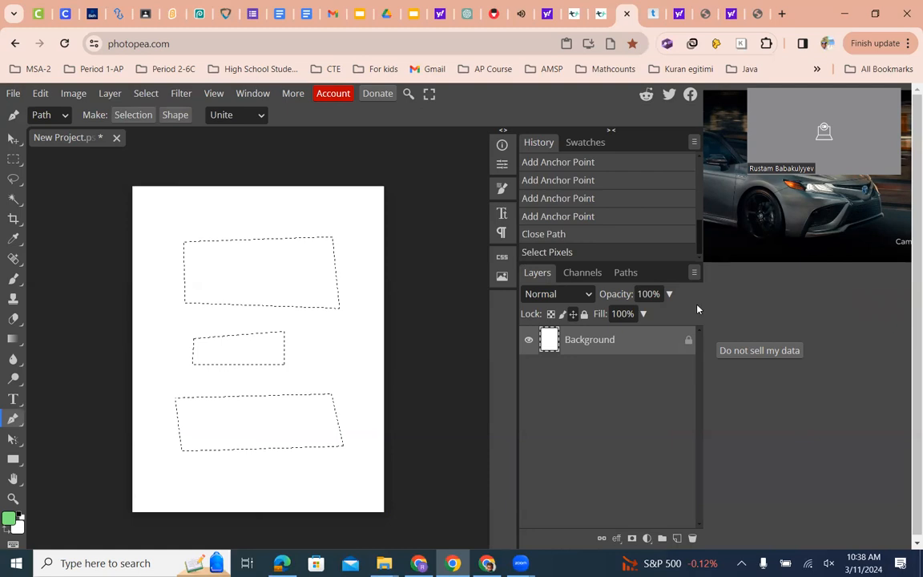
# Undo the selection and all three drawn paths back to the blank page
pyautogui.hotkey('ctrl', 'z')
pyautogui.hotkey('ctrl', 'z')
pyautogui.hotkey('ctrl', 'z')
pyautogui.hotkey('ctrl', 'z')
pyautogui.hotkey('ctrl', 'z')
pyautogui.hotkey('ctrl', 'z')
pyautogui.hotkey('ctrl', 'z')
pyautogui.hotkey('ctrl', 'z')
pyautogui.hotkey('ctrl', 'z')
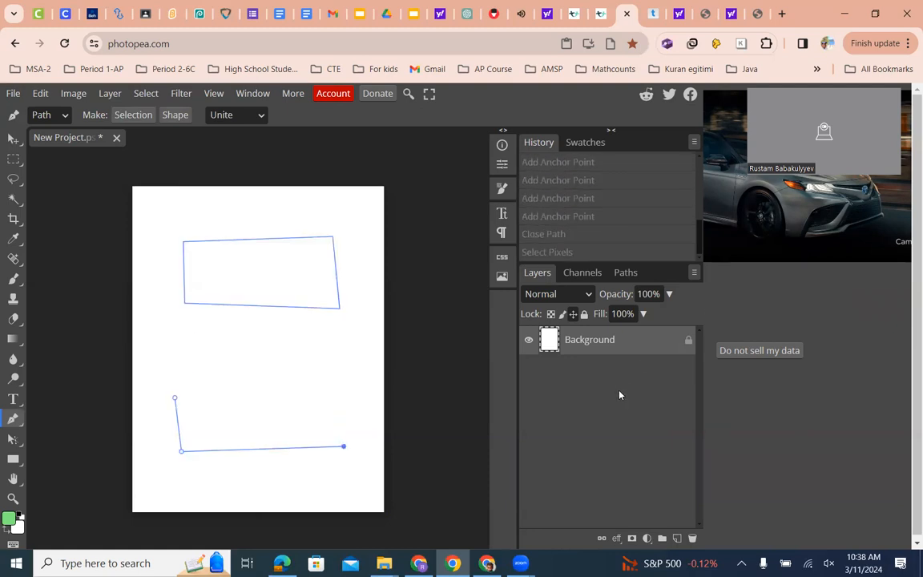
pyautogui.hotkey('ctrl', 'z')
pyautogui.hotkey('ctrl', 'z')
pyautogui.hotkey('ctrl', 'z')
pyautogui.hotkey('ctrl', 'z')
pyautogui.hotkey('ctrl', 'z')
pyautogui.hotkey('ctrl', 'z')
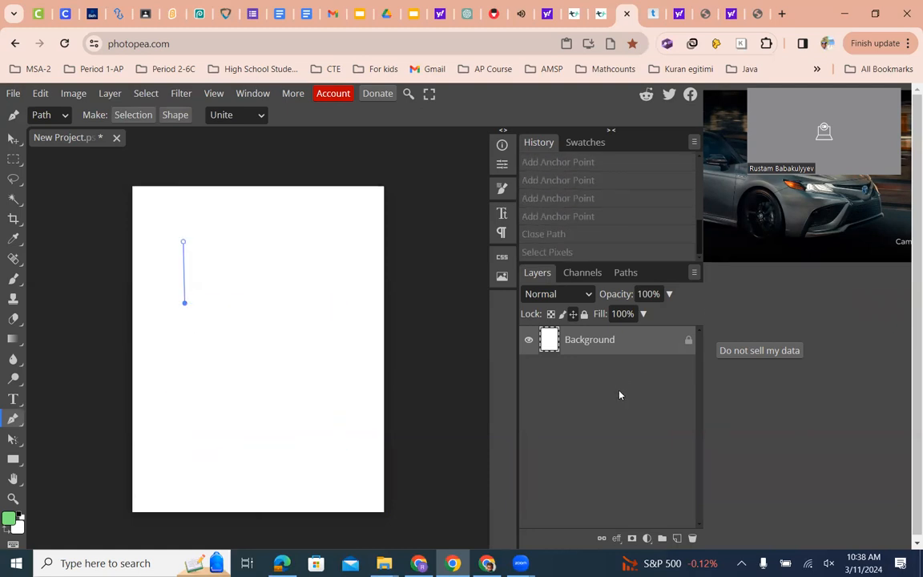
pyautogui.hotkey('ctrl', 'z')
# Switch the Pen tool to Shape mode and draw a closed four-sided red shape across the top of the page
pyautogui.click(54, 117)
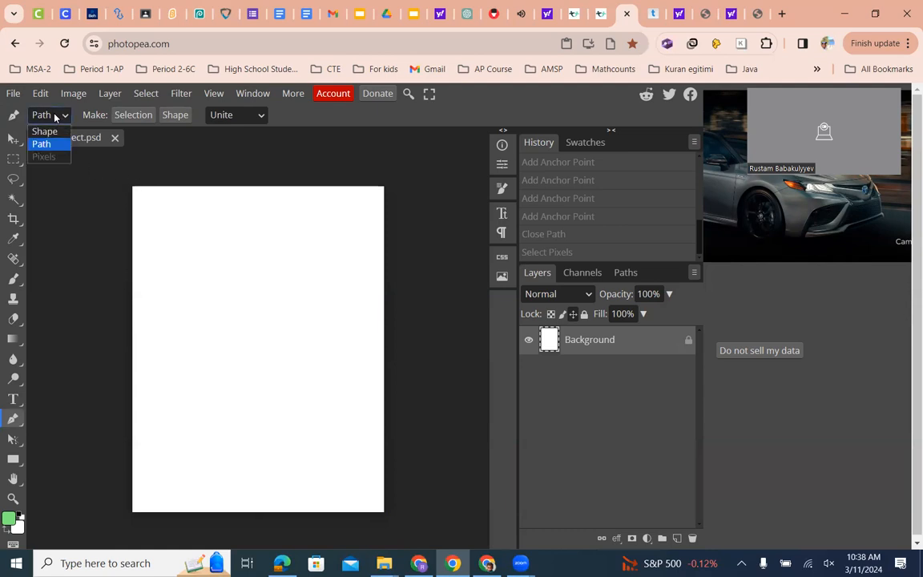
pyautogui.click(46, 131)
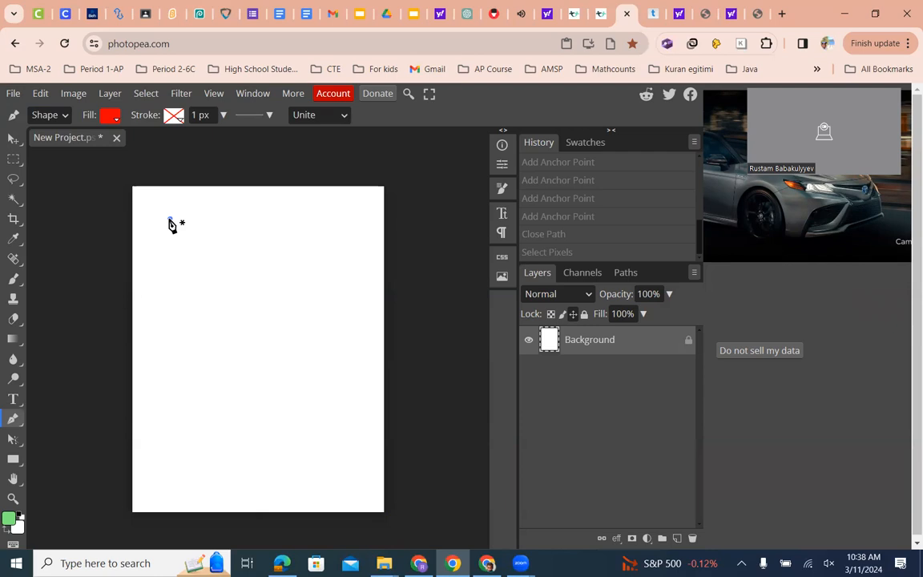
pyautogui.click(169, 219)
pyautogui.click(169, 291)
pyautogui.click(354, 293)
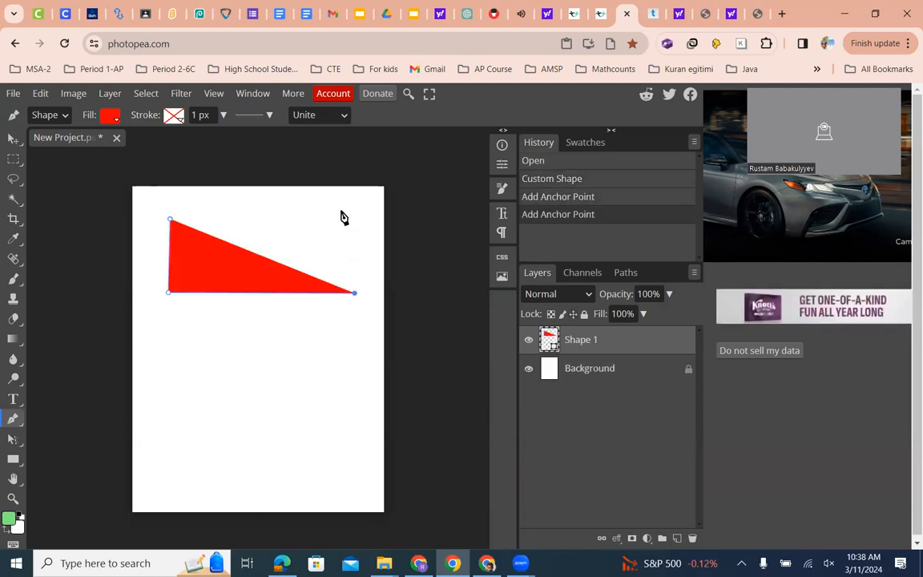
pyautogui.click(342, 211)
pyautogui.click(169, 221)
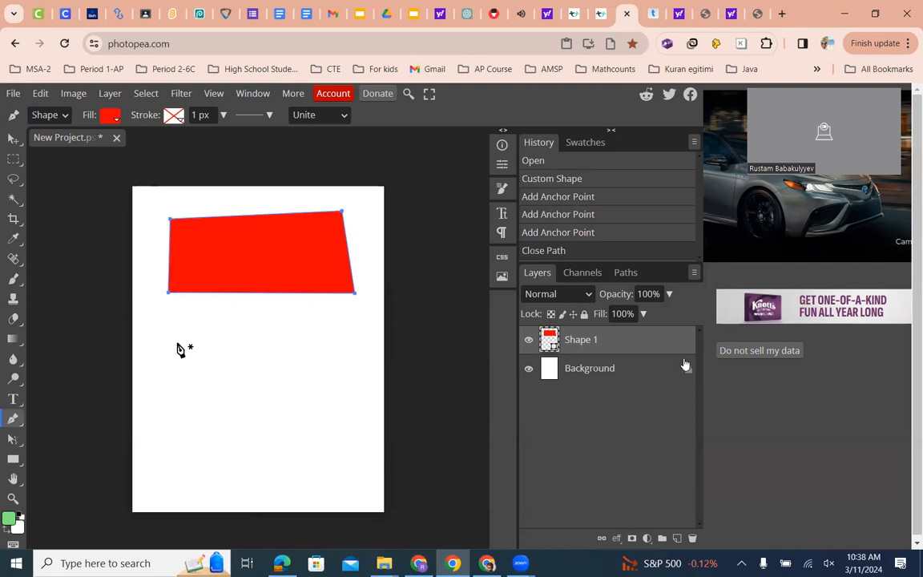
# With the Background layer selected, draw a second closed four-sided red shape in the middle of the page as its own layer
pyautogui.click(610, 368)
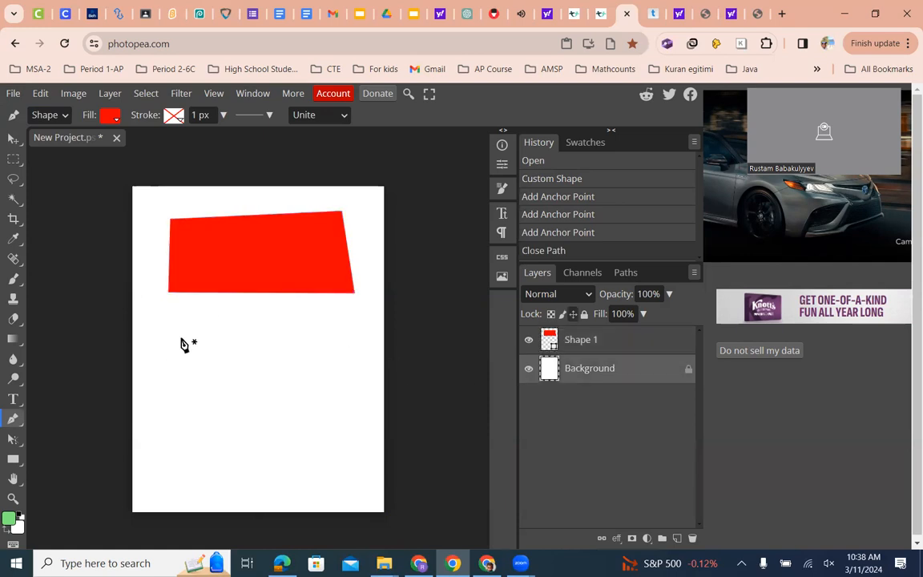
pyautogui.click(183, 338)
pyautogui.click(185, 382)
pyautogui.click(322, 381)
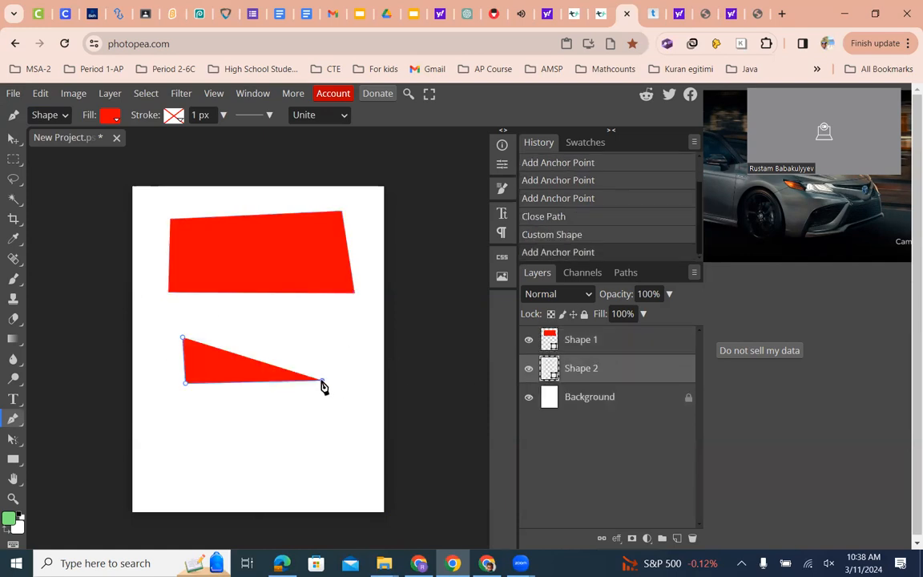
pyautogui.click(322, 333)
pyautogui.click(183, 338)
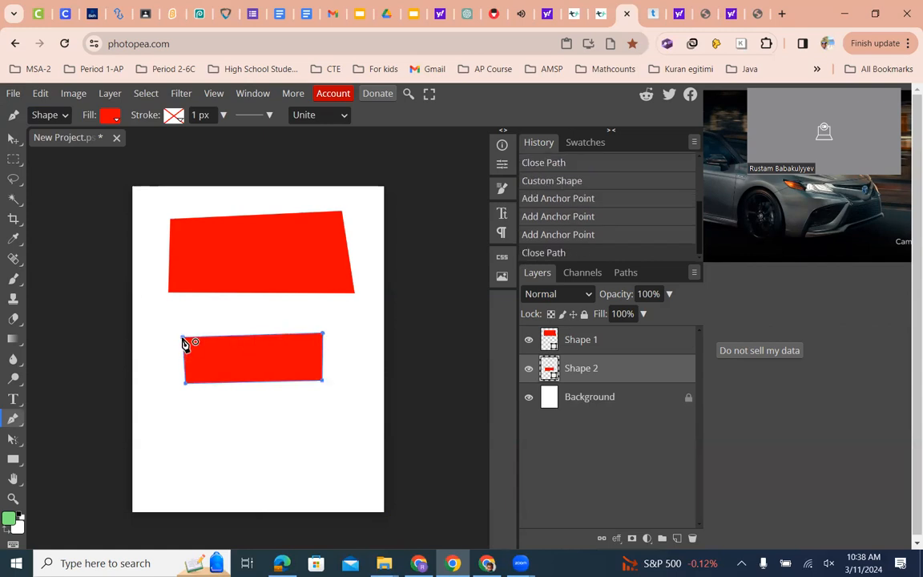
# Draw a third red shape above the Background layer near the page bottom, replacing its upper-left anchor point with one slightly further right
pyautogui.click(594, 398)
pyautogui.click(200, 420)
pyautogui.click(223, 459)
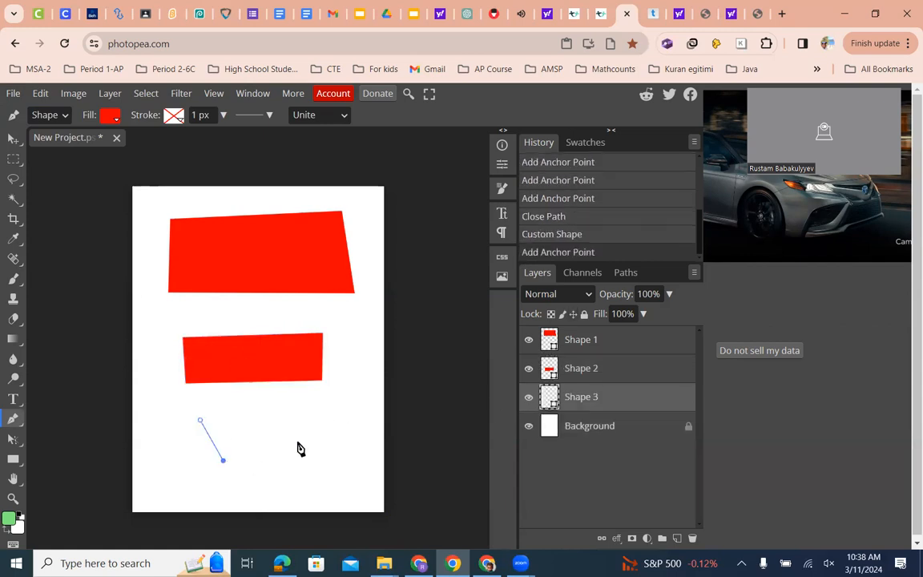
pyautogui.click(309, 432)
pyautogui.click(290, 410)
pyautogui.click(201, 420)
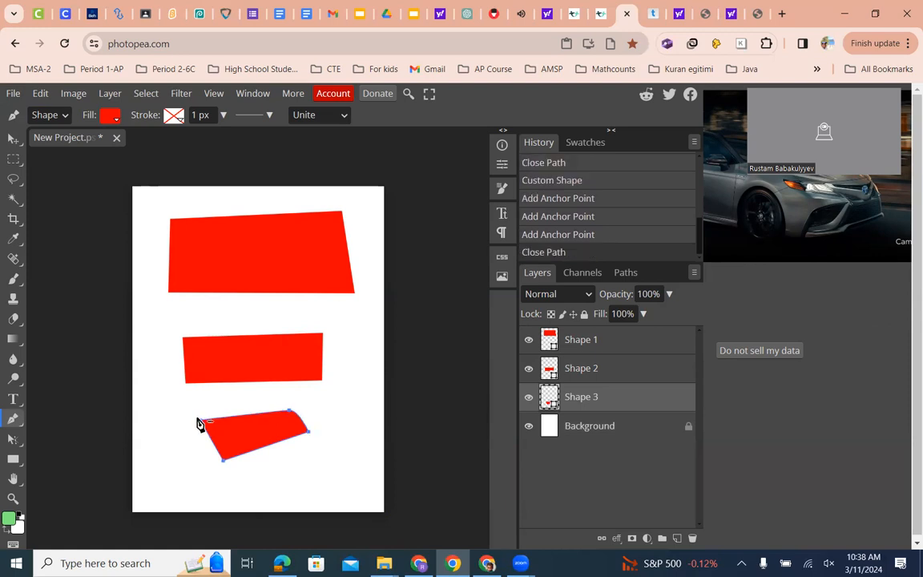
pyautogui.click(200, 421)
pyautogui.click(214, 419)
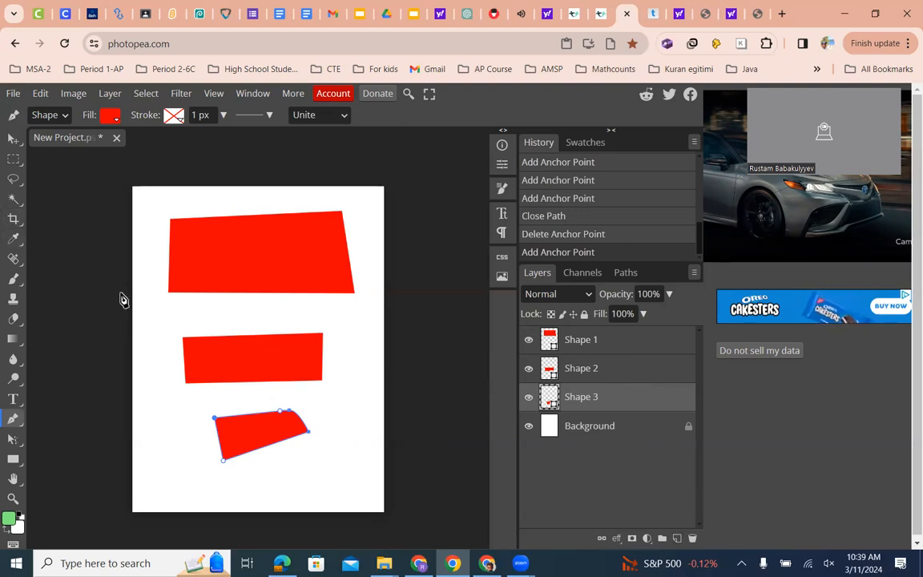
# Keep the Pen tool in Shape mode and undo all three red shapes until only the Background layer remains
pyautogui.click(58, 116)
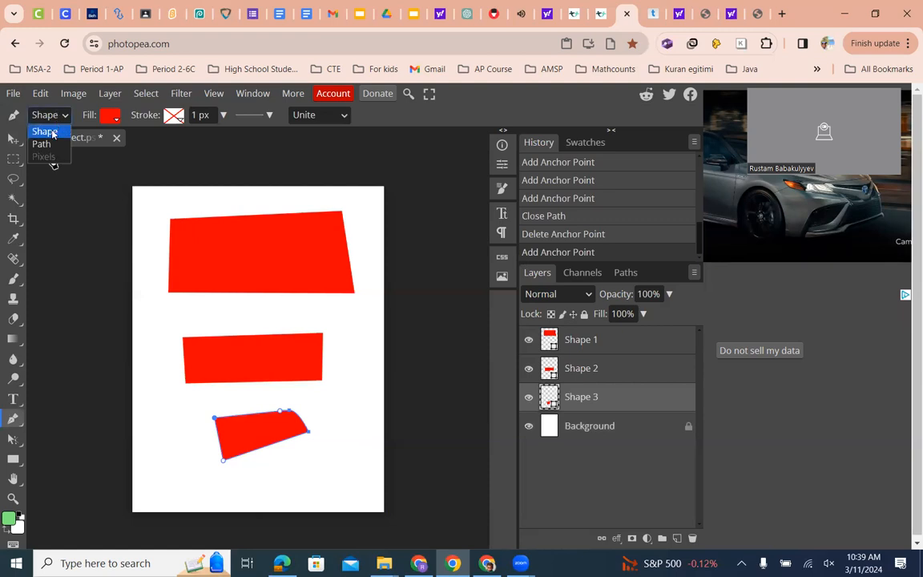
pyautogui.click(46, 131)
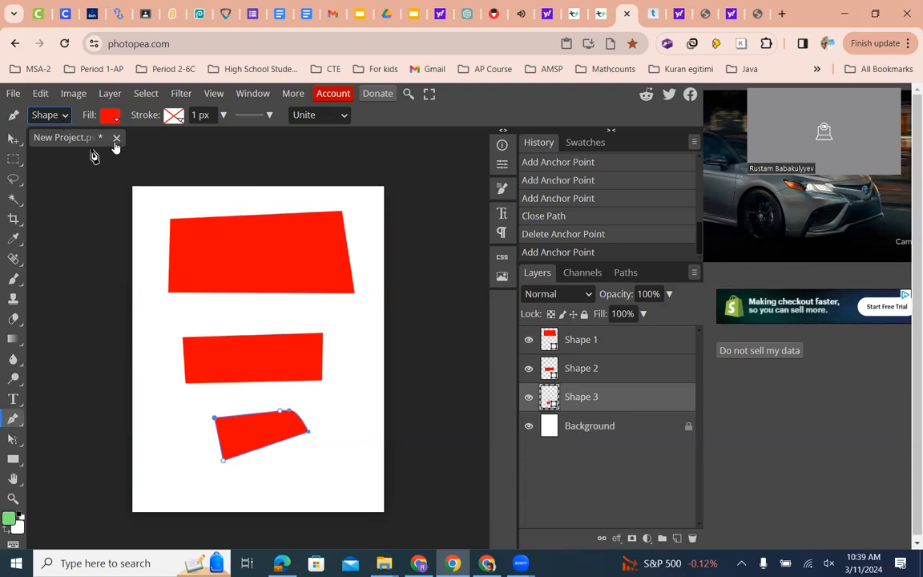
pyautogui.hotkey('ctrl', 'z')
pyautogui.hotkey('ctrl', 'z')
pyautogui.hotkey('ctrl', 'z')
pyautogui.hotkey('ctrl', 'z')
pyautogui.hotkey('ctrl', 'z')
pyautogui.hotkey('ctrl', 'z')
pyautogui.hotkey('ctrl', 'z')
pyautogui.hotkey('ctrl', 'z')
pyautogui.hotkey('ctrl', 'z')
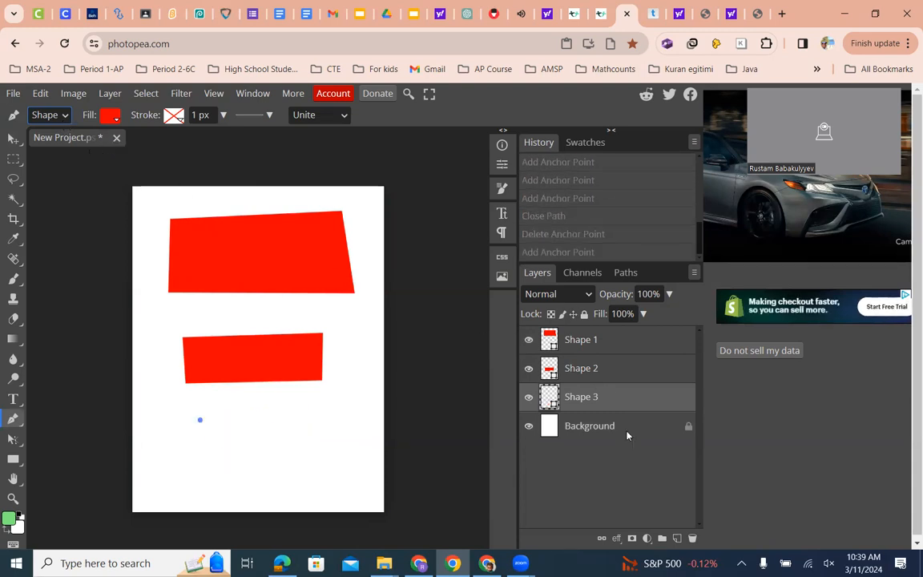
pyautogui.hotkey('ctrl', 'z')
pyautogui.hotkey('ctrl', 'z')
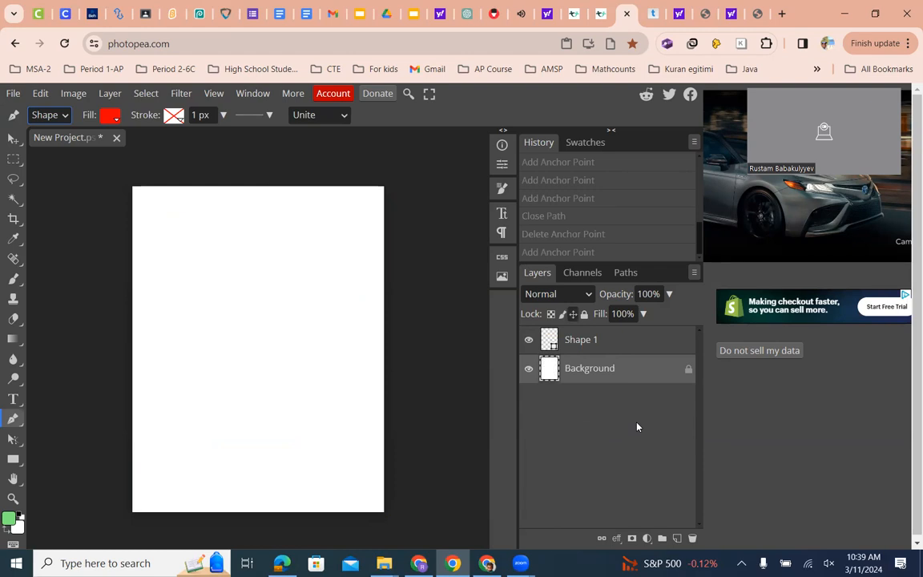
pyautogui.hotkey('ctrl', 'z')
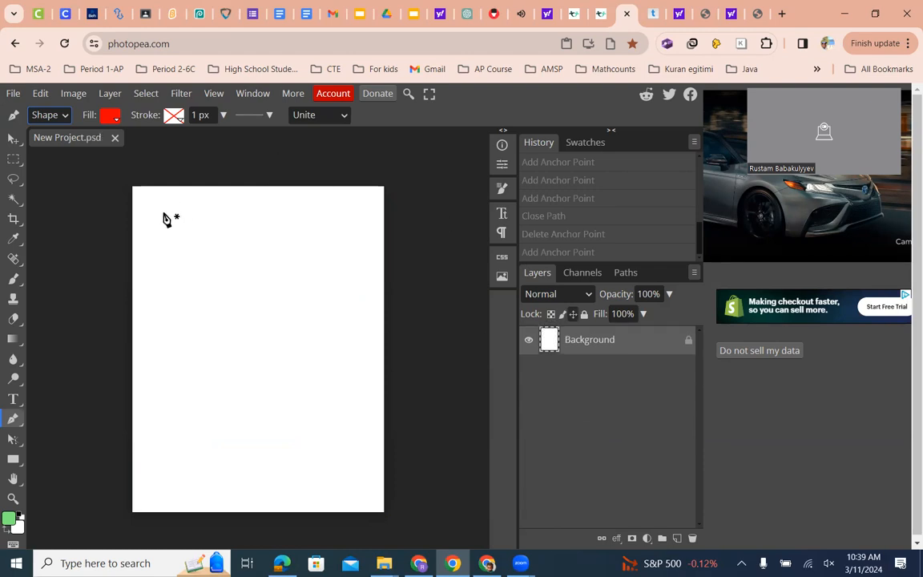
# Set the Pen shape's fill to None and start a tree outline with the trunk's base and long right edge
pyautogui.click(116, 119)
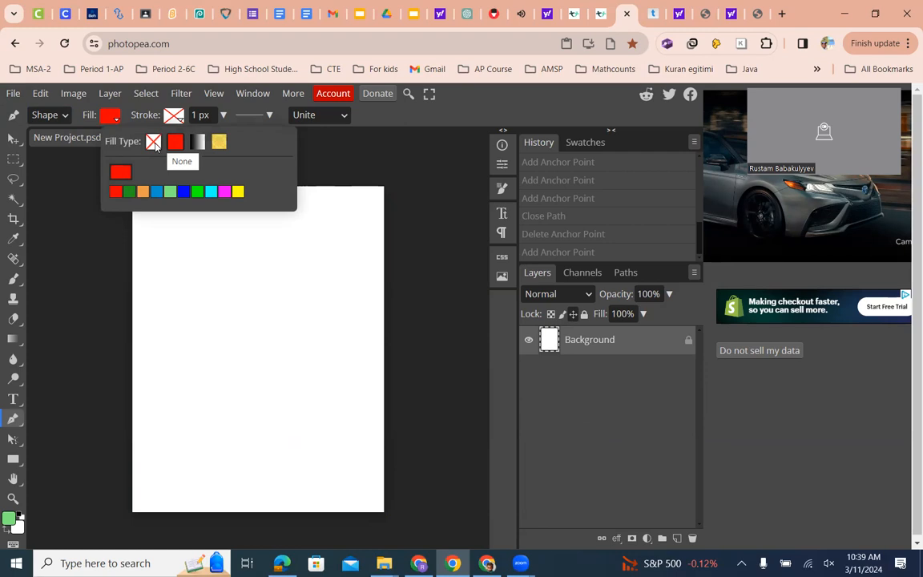
pyautogui.click(157, 147)
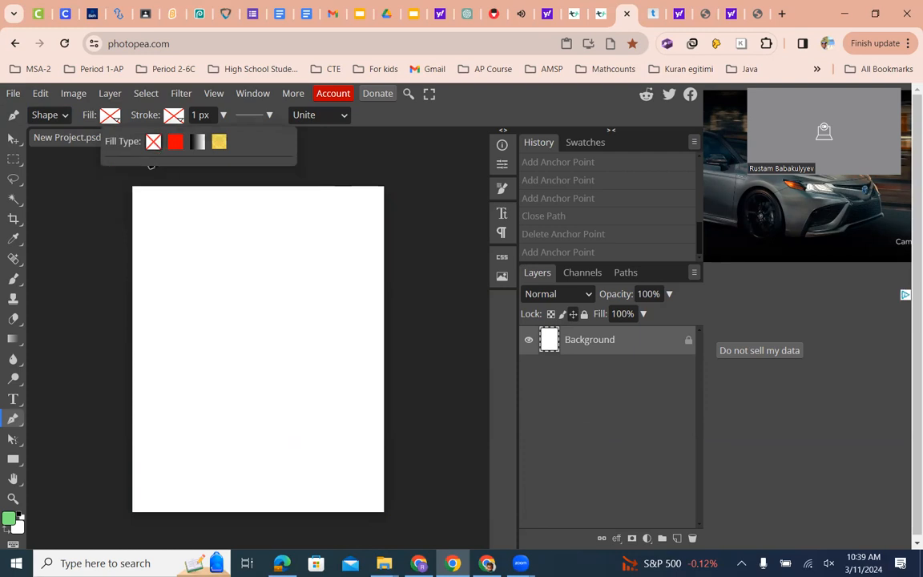
pyautogui.click(227, 492)
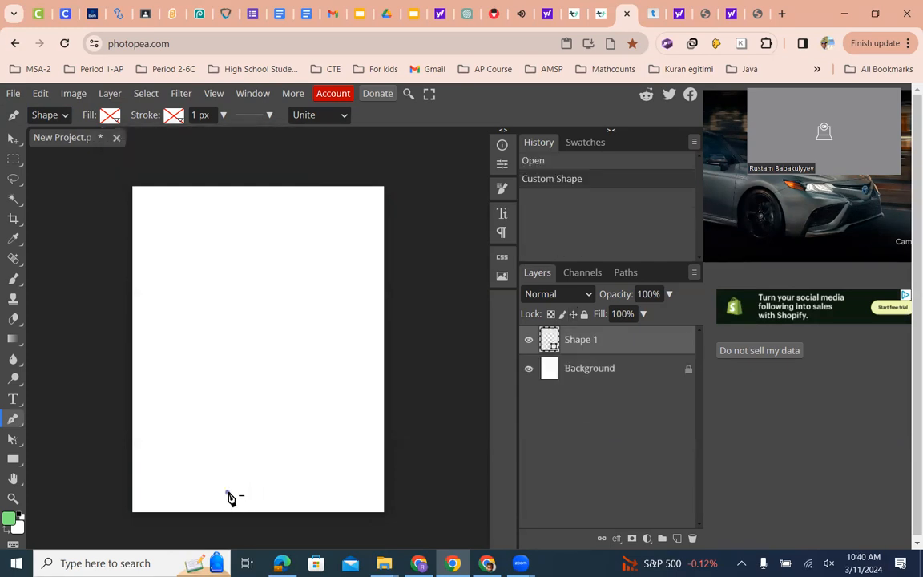
pyautogui.click(275, 492)
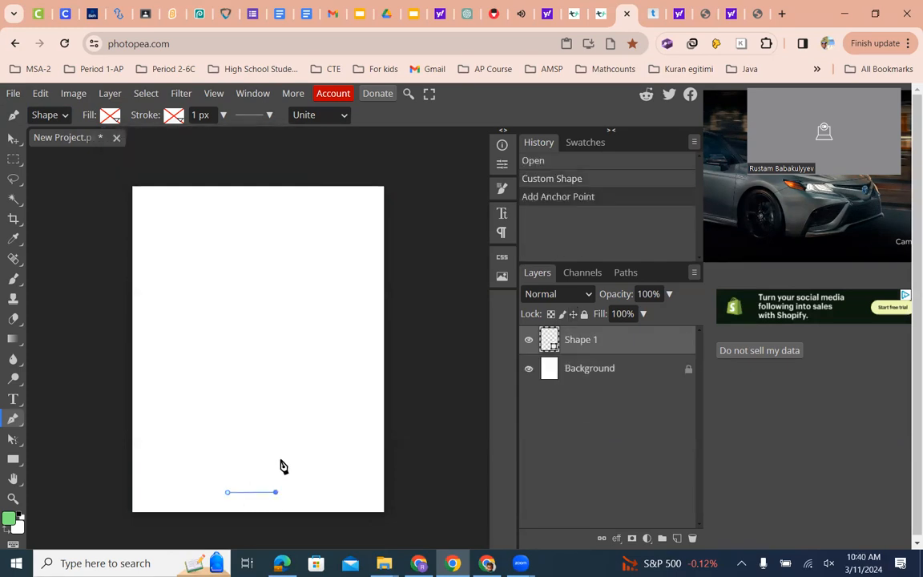
pyautogui.click(278, 309)
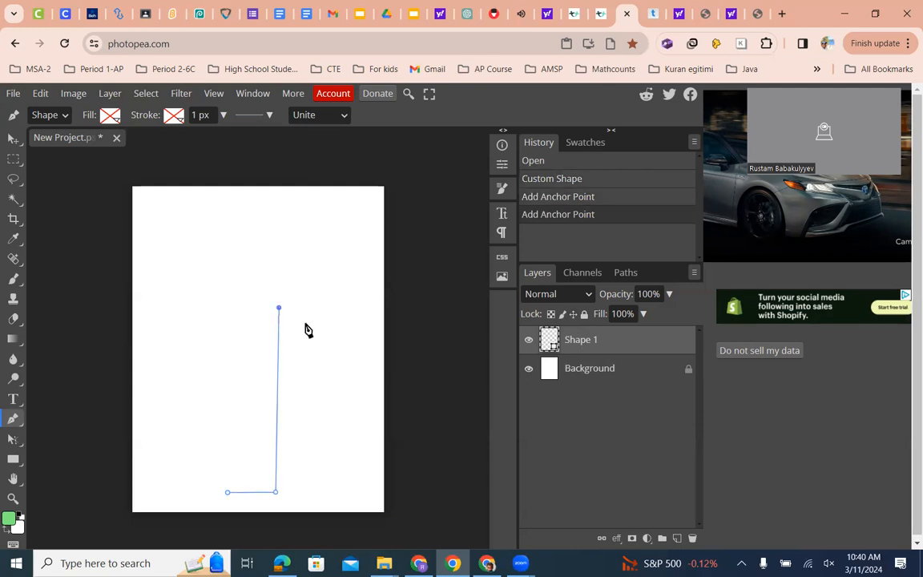
# Continue the outline around the lowest right branch, bending down towards the page edge and returning to the trunk
pyautogui.click(315, 326)
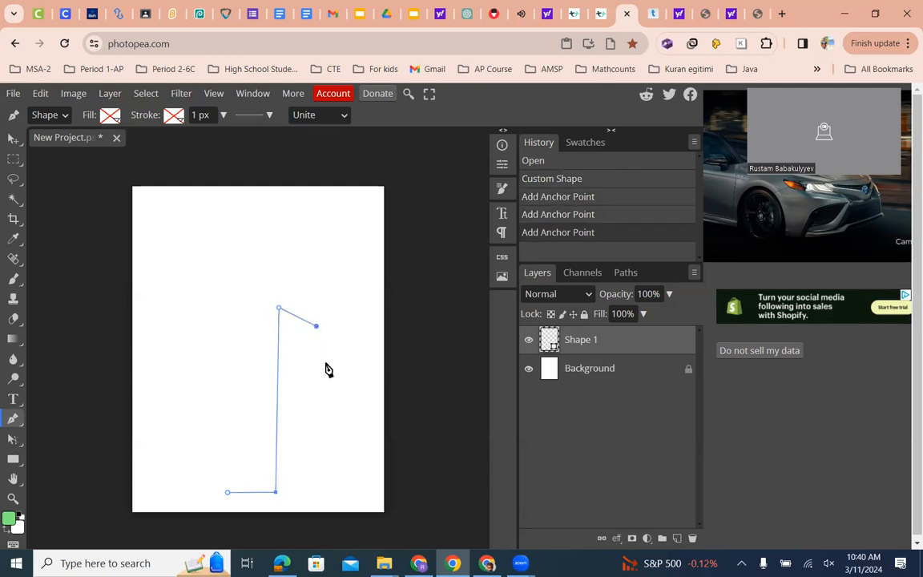
pyautogui.click(326, 362)
pyautogui.click(341, 368)
pyautogui.click(376, 366)
pyautogui.click(333, 356)
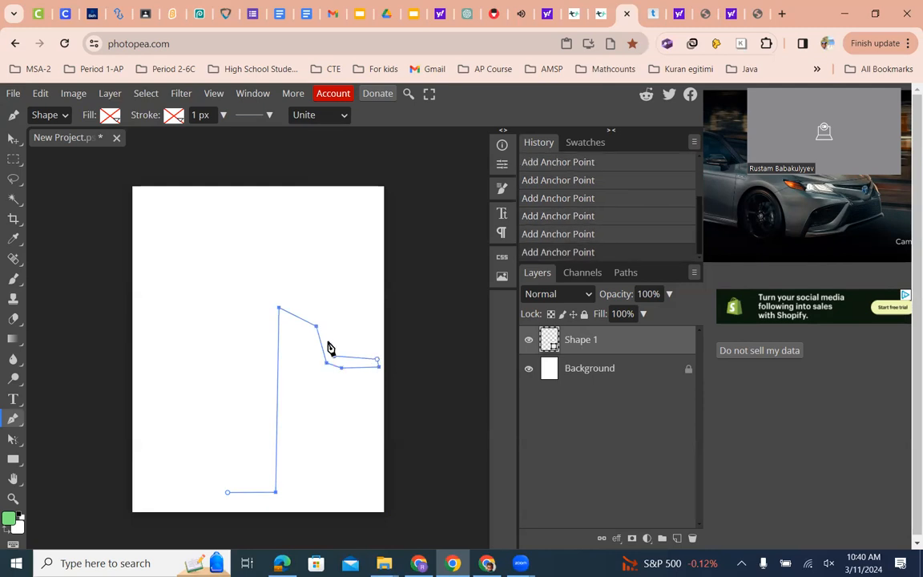
pyautogui.click(286, 300)
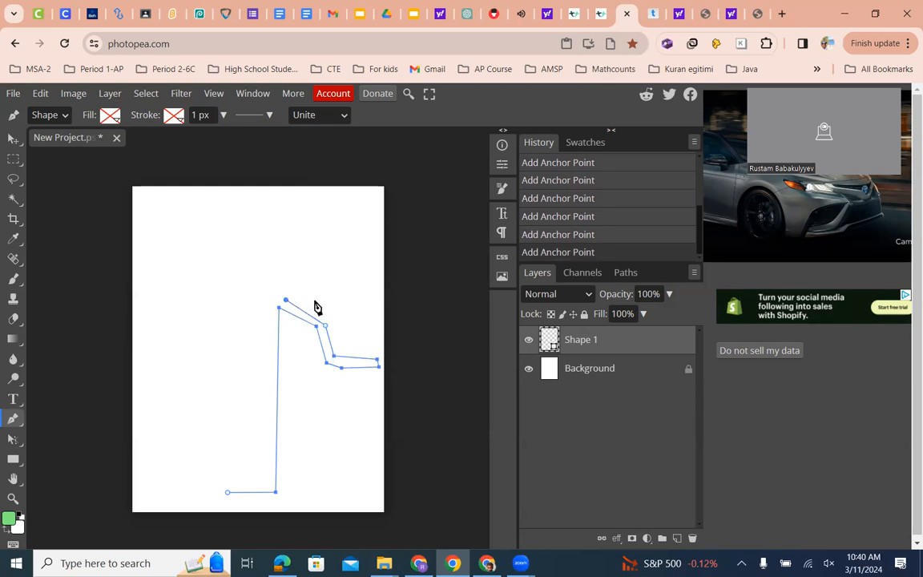
# Outline a shorter, downward-sloping second branch just above the lowest right branch
pyautogui.click(315, 300)
pyautogui.click(346, 329)
pyautogui.click(355, 322)
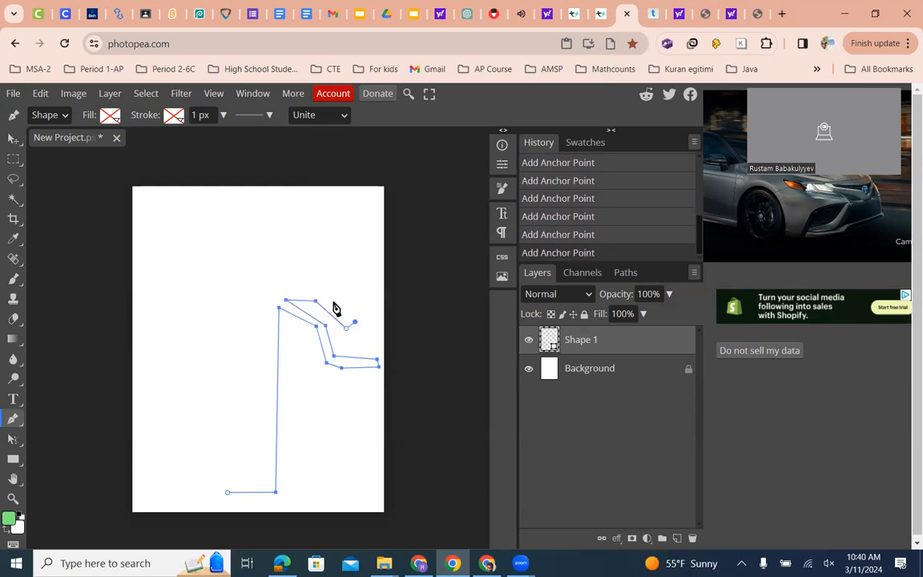
pyautogui.click(322, 286)
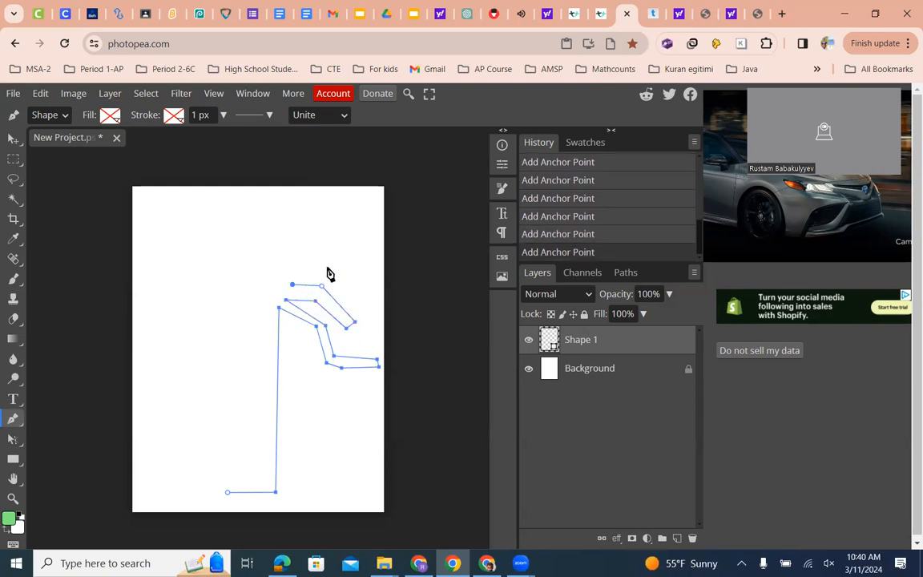
# Outline the long upper-right branch reaching the page's top-right corner and bring the path back to the trunk
pyautogui.click(329, 269)
pyautogui.click(362, 234)
pyautogui.click(373, 193)
pyautogui.click(379, 193)
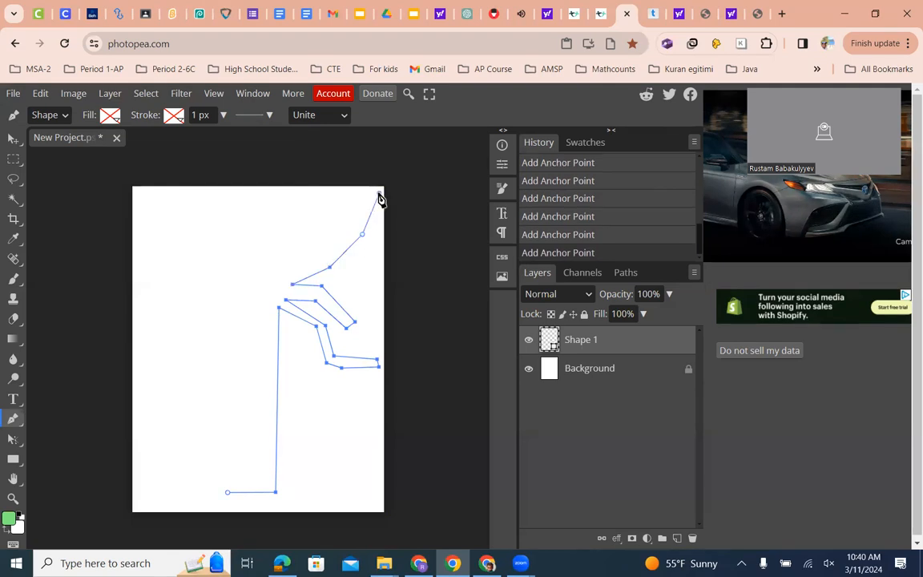
pyautogui.click(347, 235)
pyautogui.click(316, 256)
pyautogui.click(293, 271)
# Outline the slanted branch reaching the page's top edge and the tip of the upright branch beside it
pyautogui.click(298, 235)
pyautogui.click(335, 190)
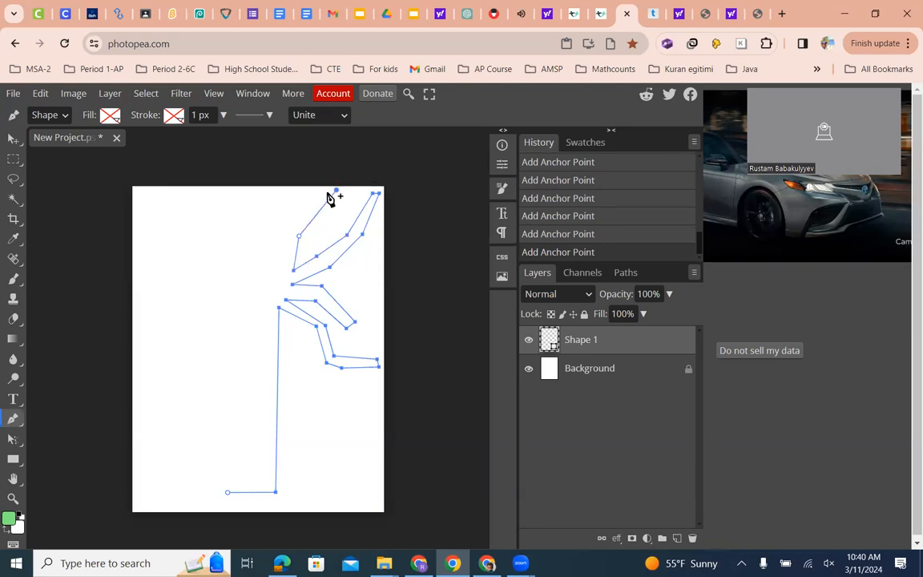
pyautogui.click(285, 219)
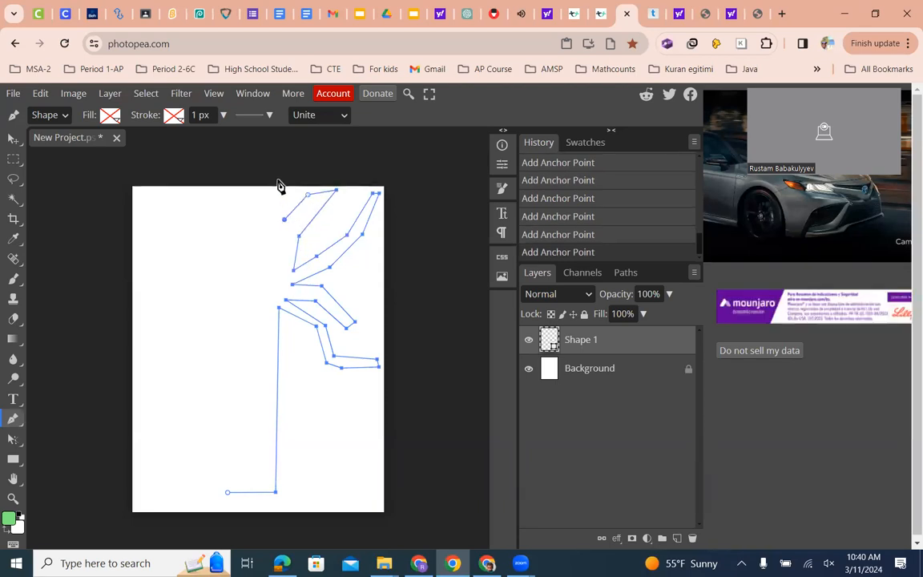
pyautogui.click(276, 192)
pyautogui.click(258, 196)
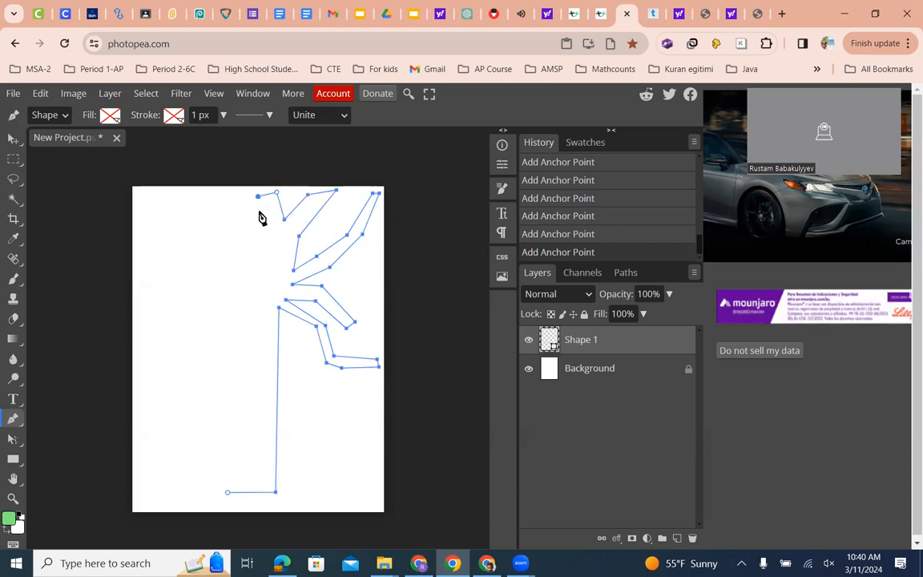
# Outline the two diagonal upper-left branches, returning the path to the trunk after each one
pyautogui.click(217, 214)
pyautogui.click(198, 191)
pyautogui.click(179, 206)
pyautogui.click(249, 253)
pyautogui.click(204, 254)
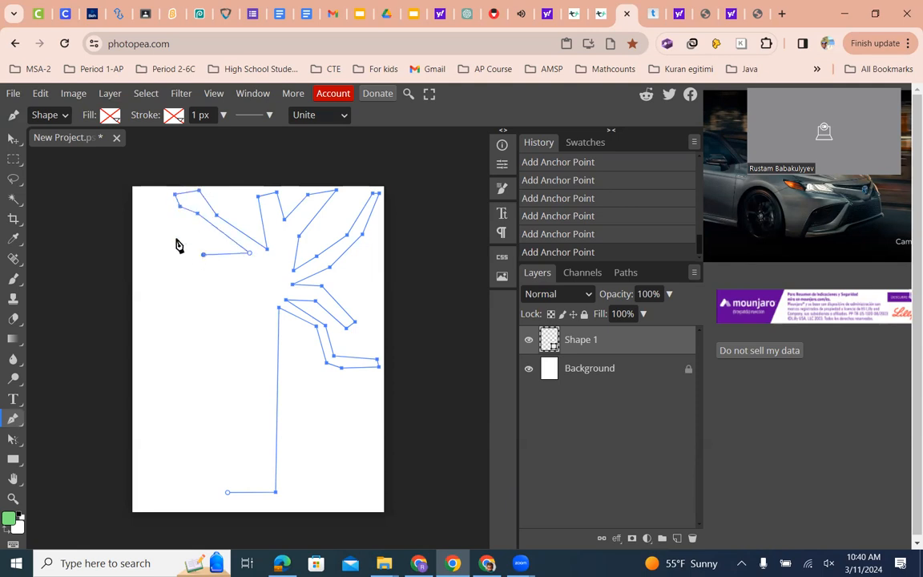
pyautogui.click(154, 205)
pyautogui.click(197, 273)
pyautogui.click(240, 289)
# Outline the hooked lowest left branch and close the path along the trunk's left side at its starting point
pyautogui.click(151, 294)
pyautogui.click(137, 303)
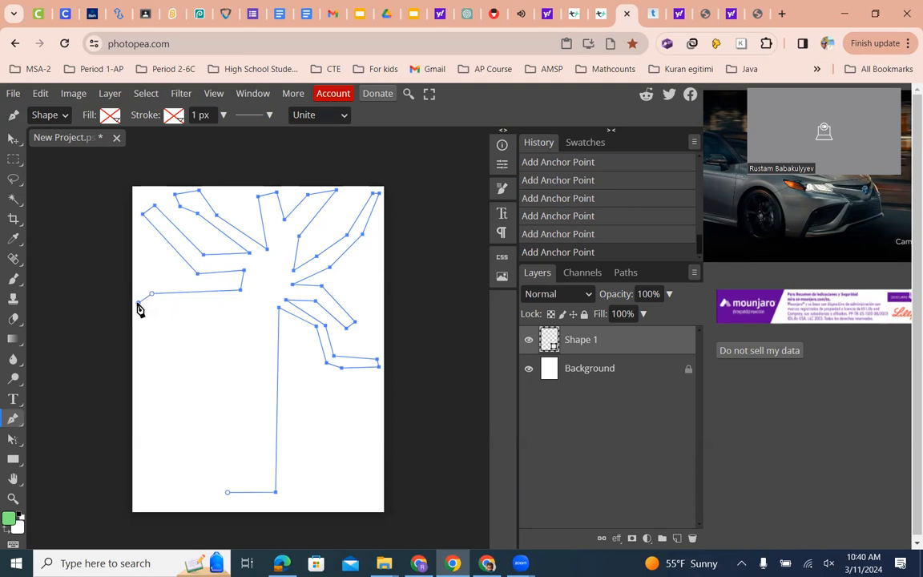
pyautogui.click(137, 319)
pyautogui.click(167, 307)
pyautogui.click(195, 307)
pyautogui.click(238, 307)
pyautogui.click(228, 493)
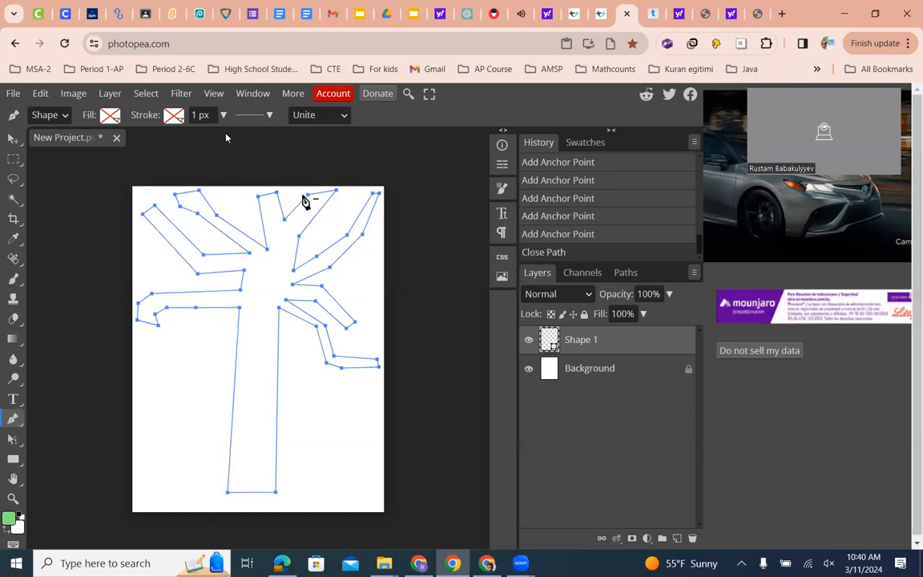
# Give the tree shape a solid fill in dark brown, 613f08
pyautogui.click(109, 115)
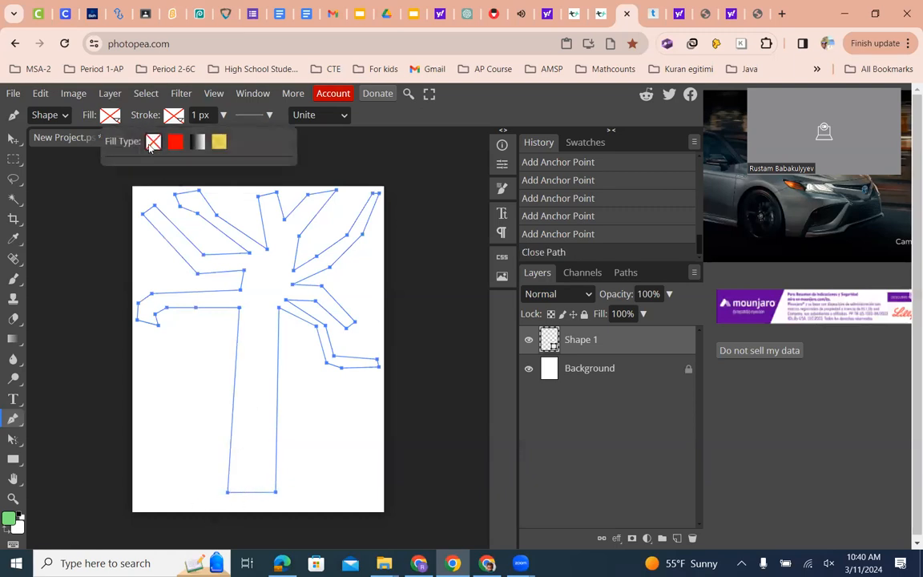
pyautogui.click(175, 142)
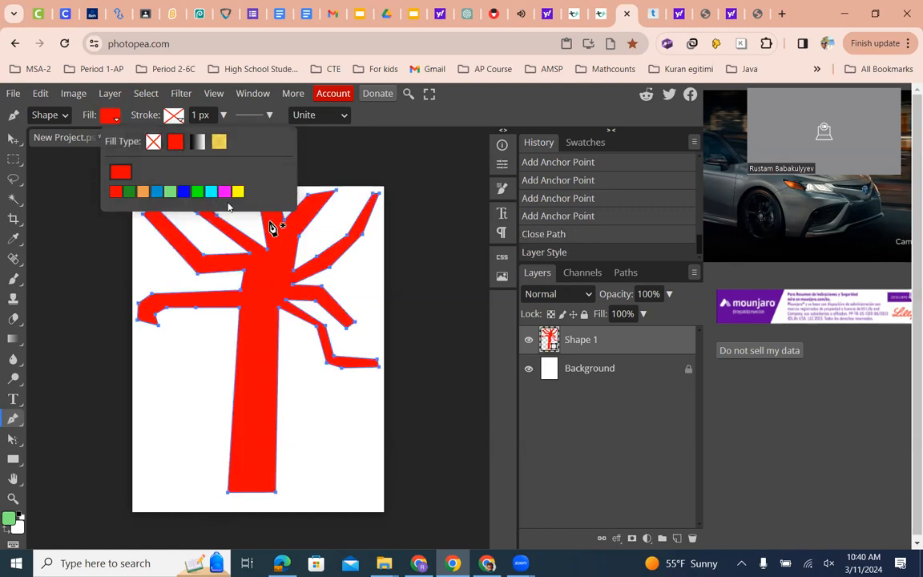
pyautogui.click(120, 173)
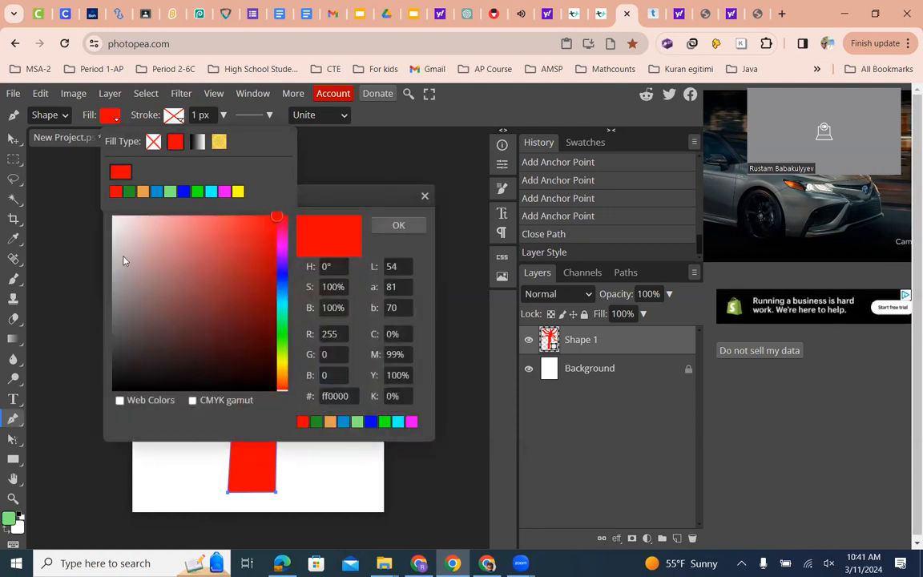
pyautogui.moveTo(281, 379)
pyautogui.mouseDown()
pyautogui.moveTo(280, 366)
pyautogui.moveTo(282, 387)
pyautogui.moveTo(286, 373)
pyautogui.mouseUp()
pyautogui.moveTo(274, 284); pyautogui.dragTo(269, 234)
pyautogui.click(238, 293)
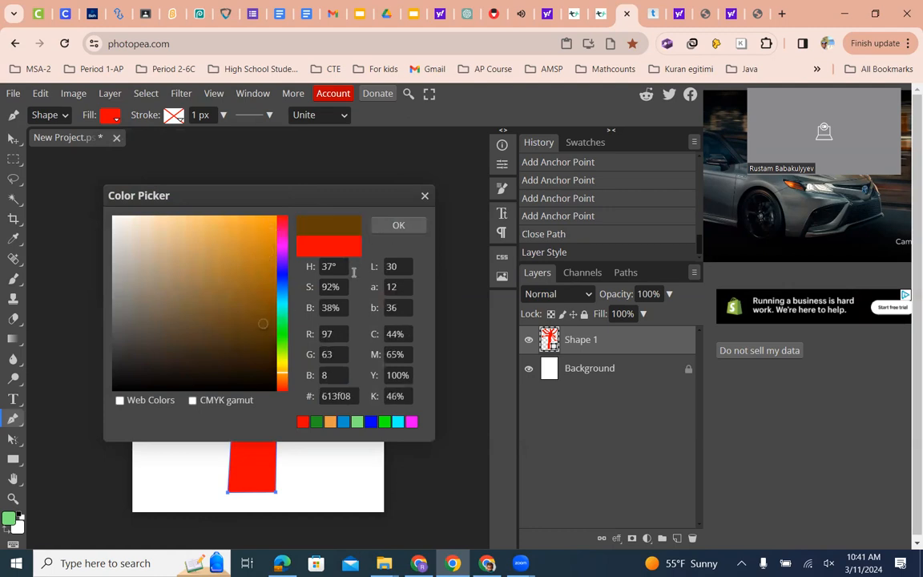
pyautogui.click(398, 226)
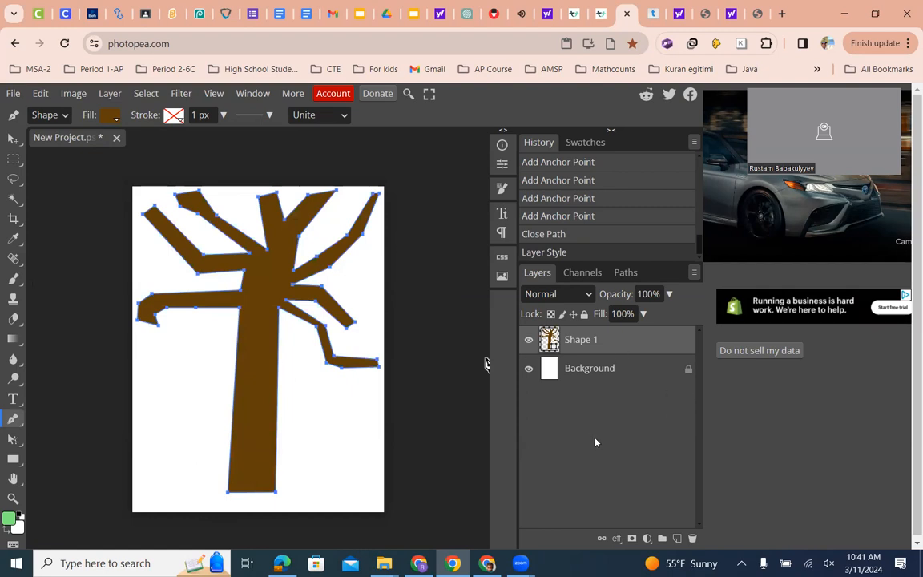
# Select the Background layer and set the Pen tool's fill to None for another shape
pyautogui.click(588, 373)
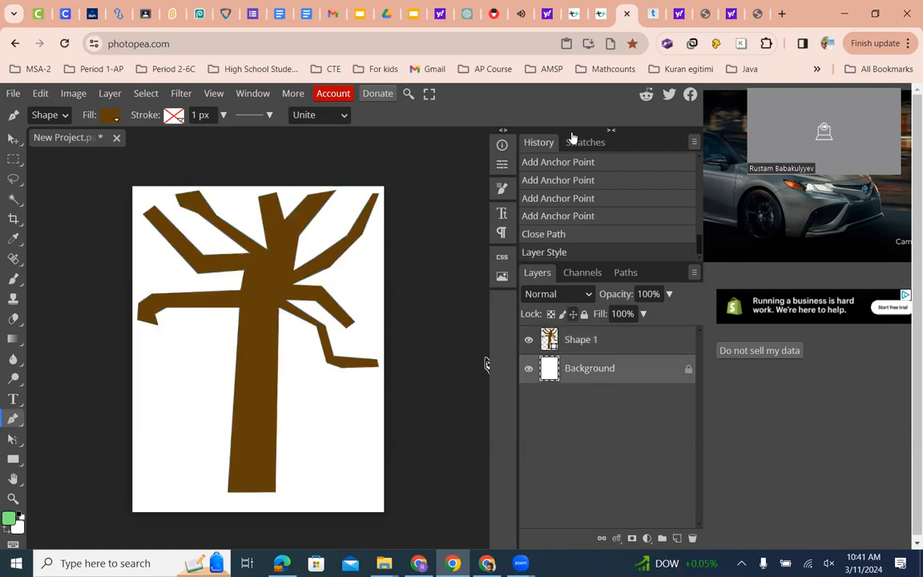
pyautogui.click(107, 118)
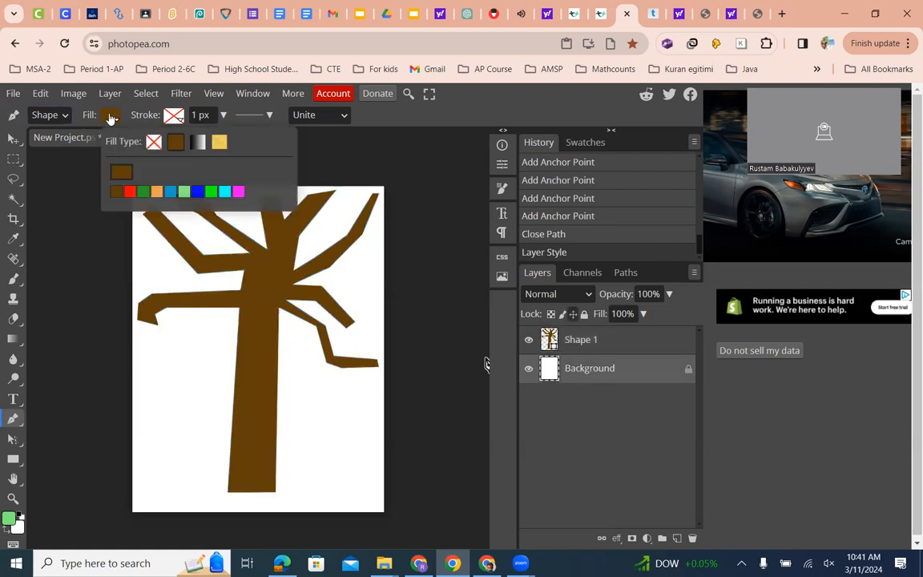
pyautogui.click(153, 141)
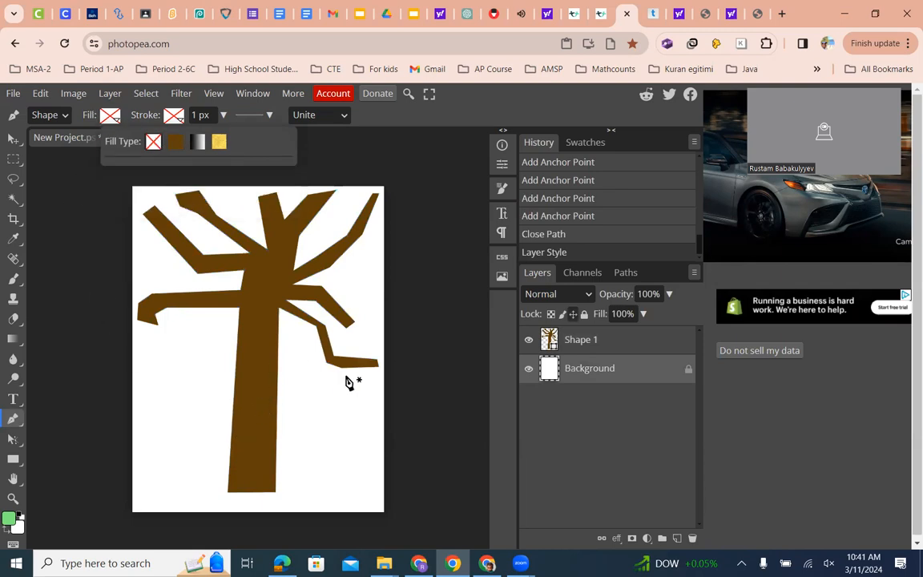
# Open google.com in a new browser tab
pyautogui.hotkey('ctrl', 't')
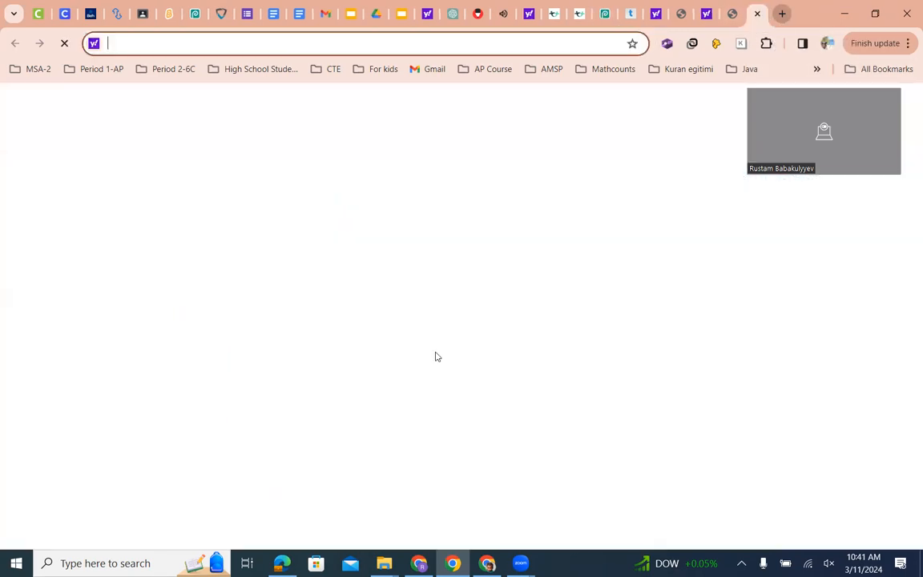
pyautogui.write('google.com')
pyautogui.press('Return')
pyautogui.moveTo(282, 563)
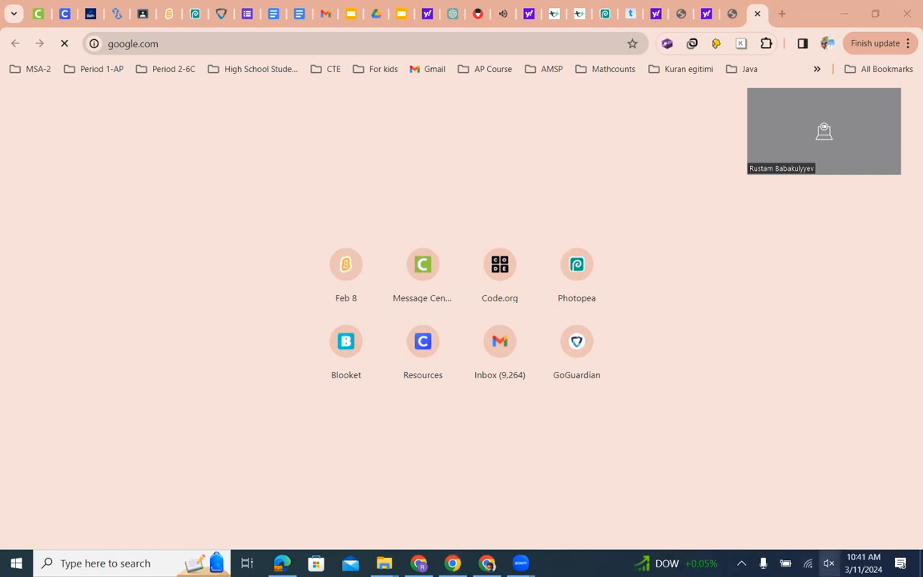
# Set the system volume to 59 and close the Soulshape game tab that is playing audio
pyautogui.click(829, 563)
pyautogui.moveTo(840, 531); pyautogui.dragTo(814, 529)
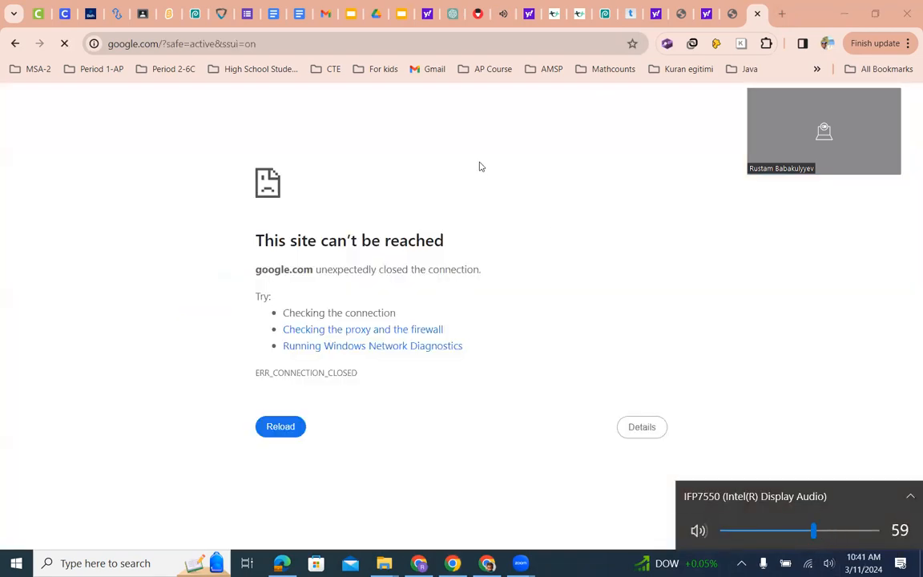
pyautogui.moveTo(503, 15)
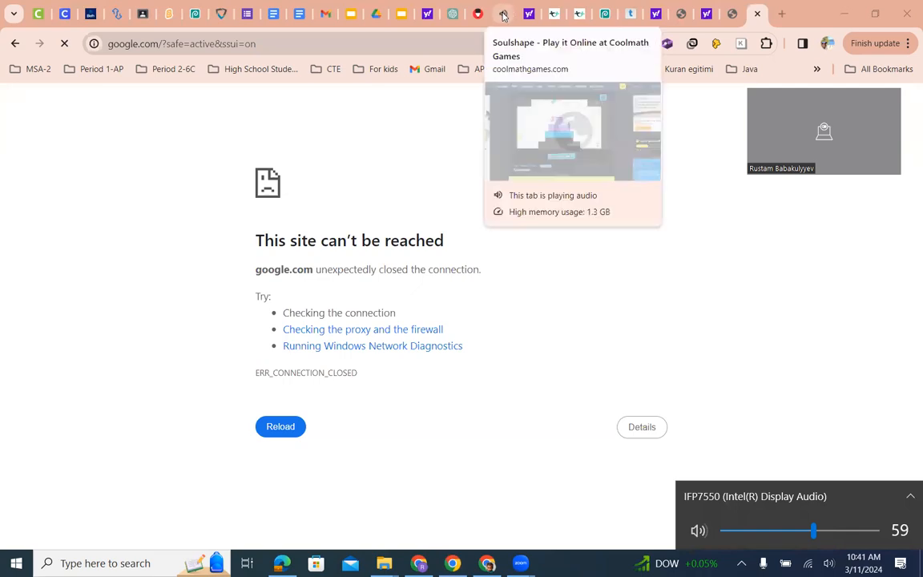
pyautogui.click(503, 14)
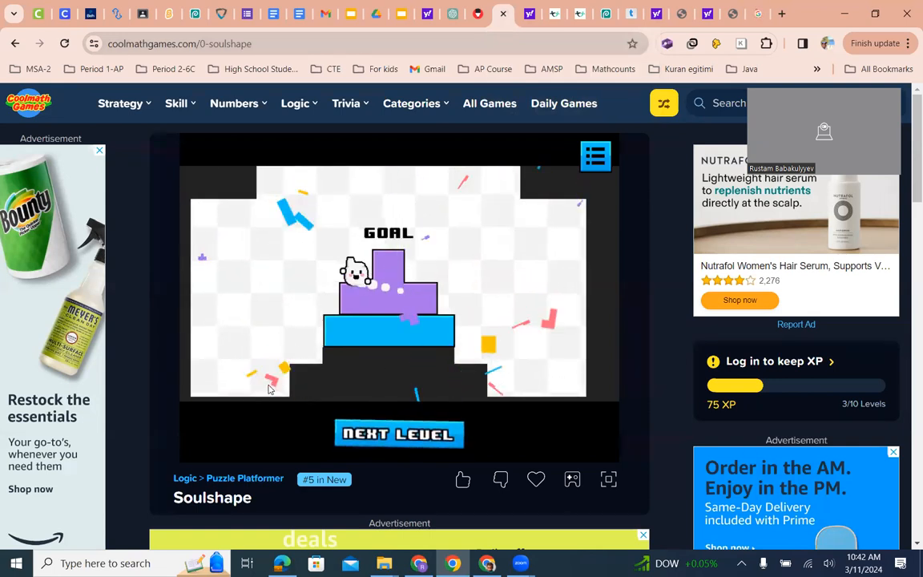
pyautogui.scroll(-3, 271, 407)
pyautogui.scroll(3, 271, 406)
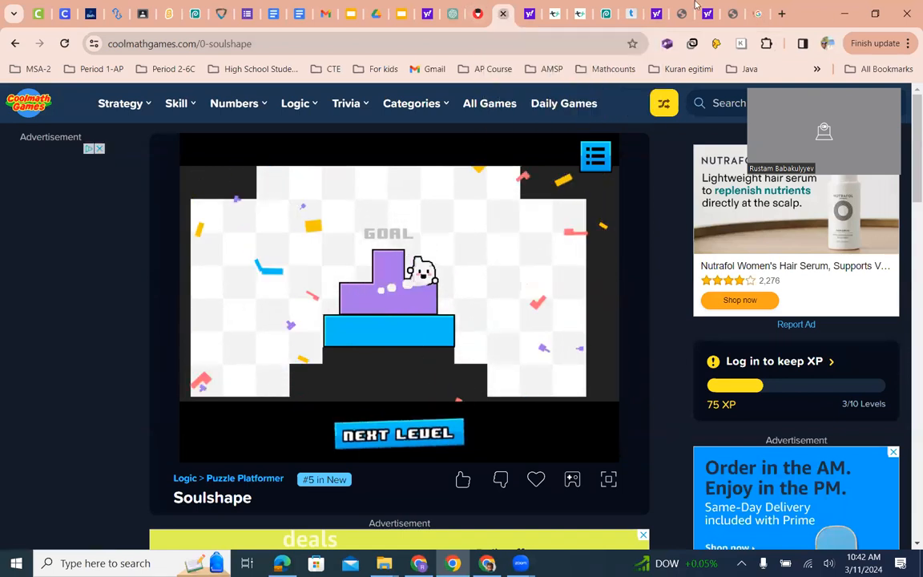
pyautogui.hotkey('ctrl', 'w')
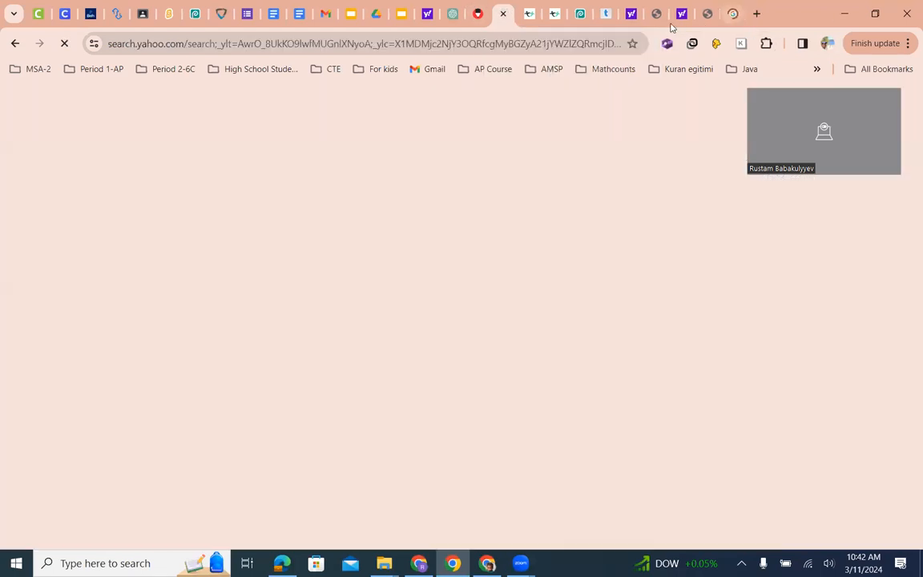
# Return to the Google tab and search for "leaf"
pyautogui.click(581, 17)
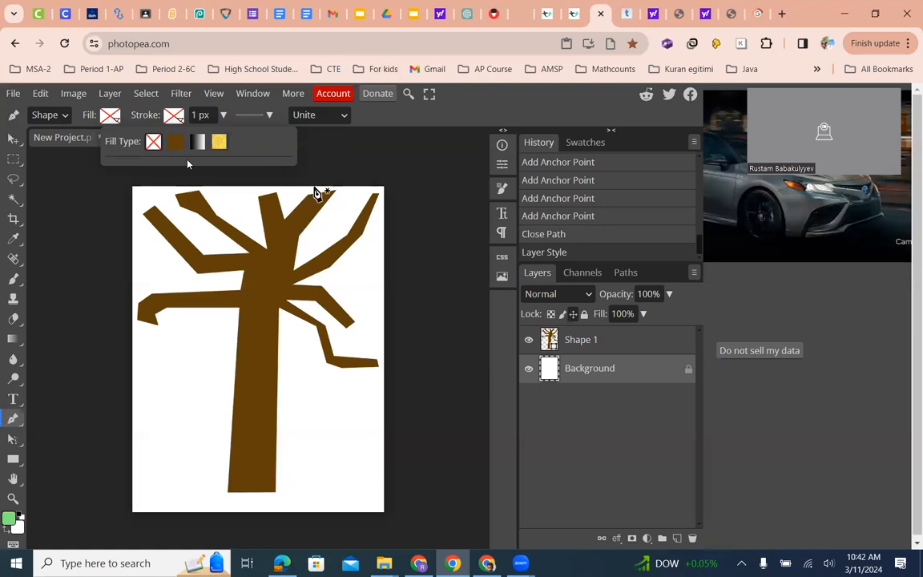
pyautogui.click(757, 14)
pyautogui.click(409, 270)
pyautogui.write('leaf')
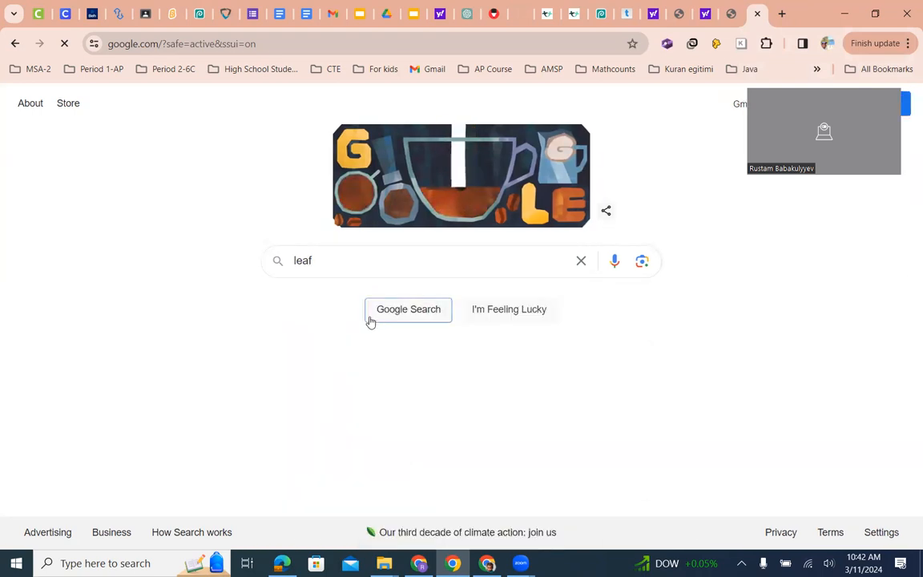
pyautogui.click(369, 319)
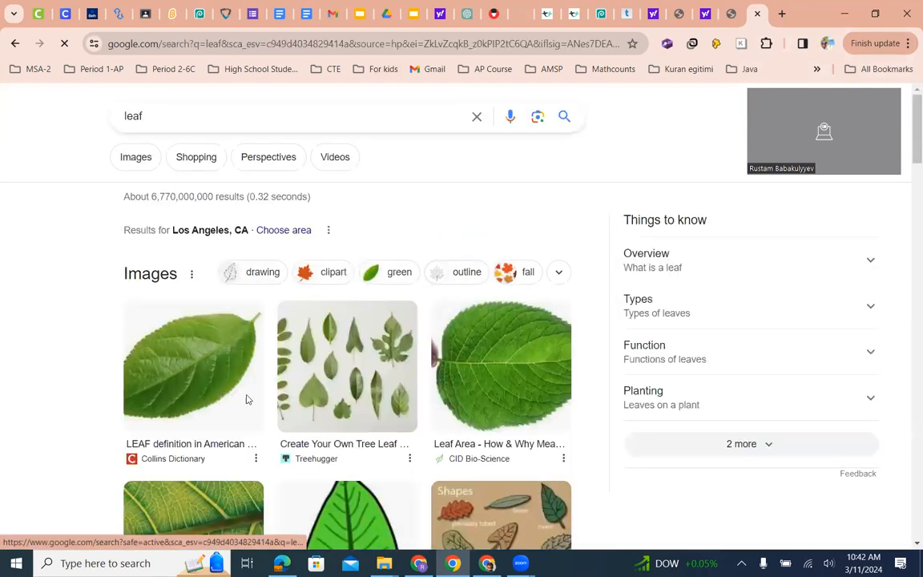
# Using the leaf images as reference, switch back to Photopea and draw a closed, curved leaf outline with the Pen tool right of the trunk
pyautogui.scroll(-3, 331, 383)
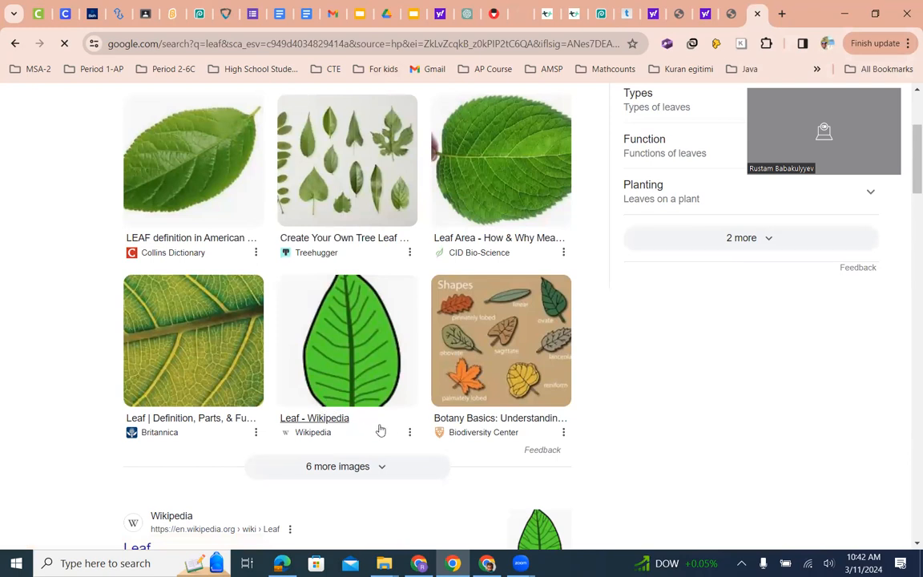
pyautogui.scroll(-3, 447, 408)
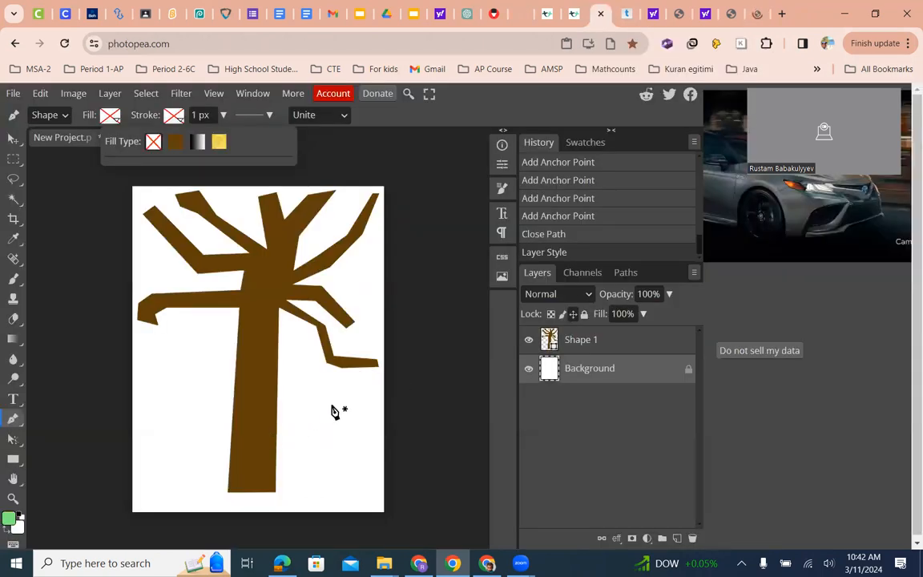
pyautogui.scroll(3, 320, 430)
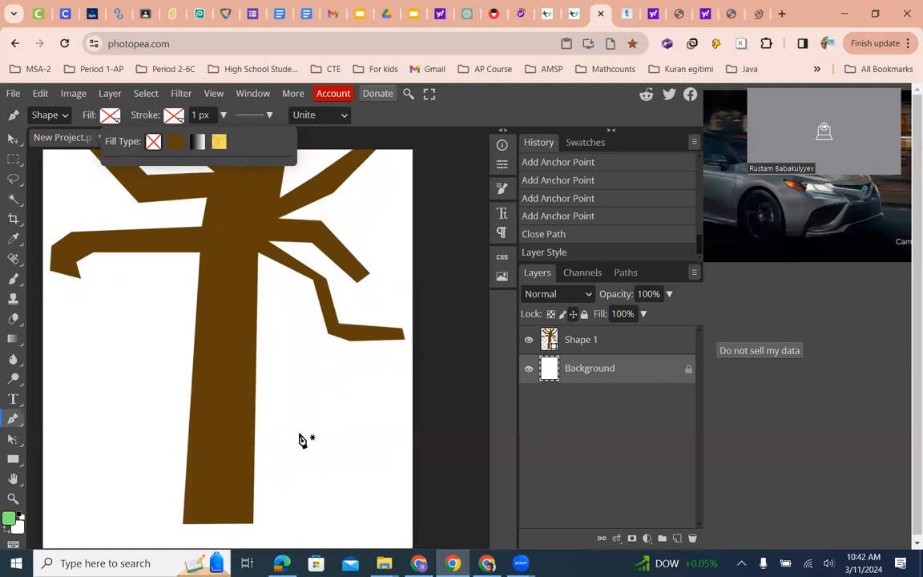
pyautogui.click(300, 433)
pyautogui.click(378, 392)
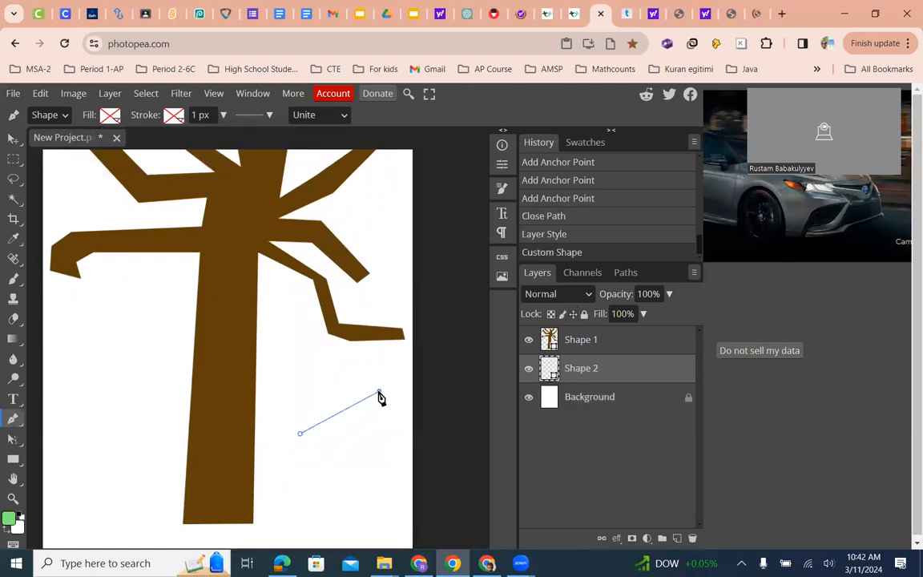
pyautogui.moveTo(382, 402); pyautogui.dragTo(447, 417)
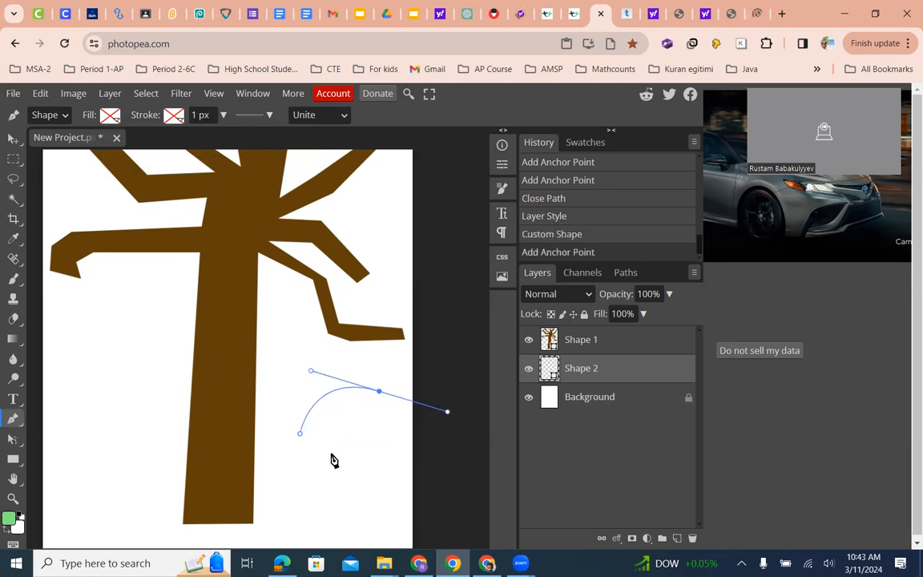
pyautogui.moveTo(341, 450); pyautogui.dragTo(318, 442)
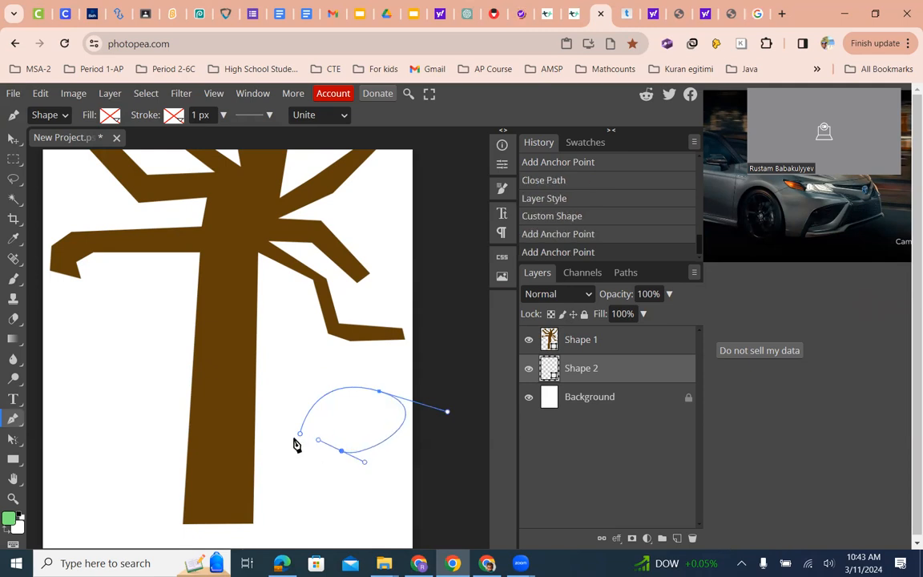
pyautogui.click(301, 435)
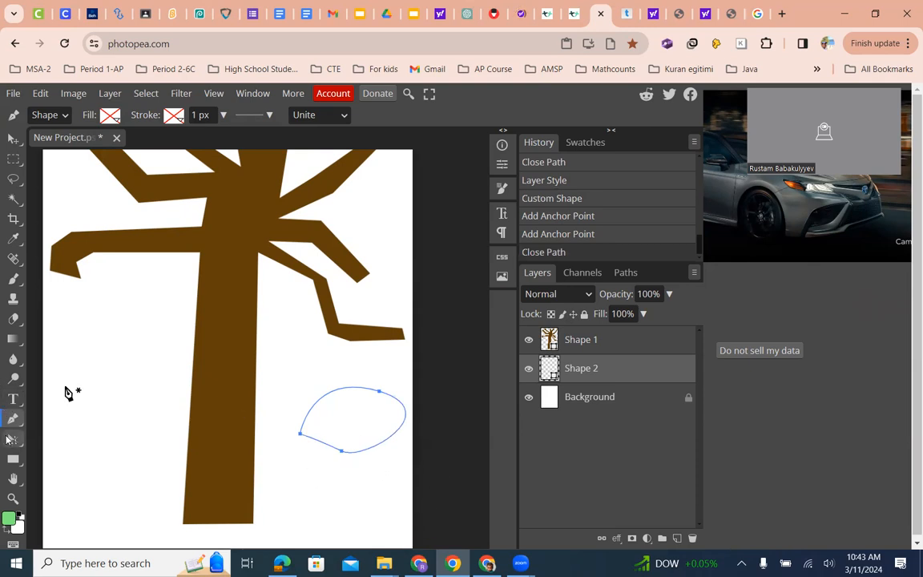
# Refine the leaf outline with Direct Select by moving its lower anchor point toward the tip and adjusting the upper anchor's curve handle
pyautogui.click(9, 439)
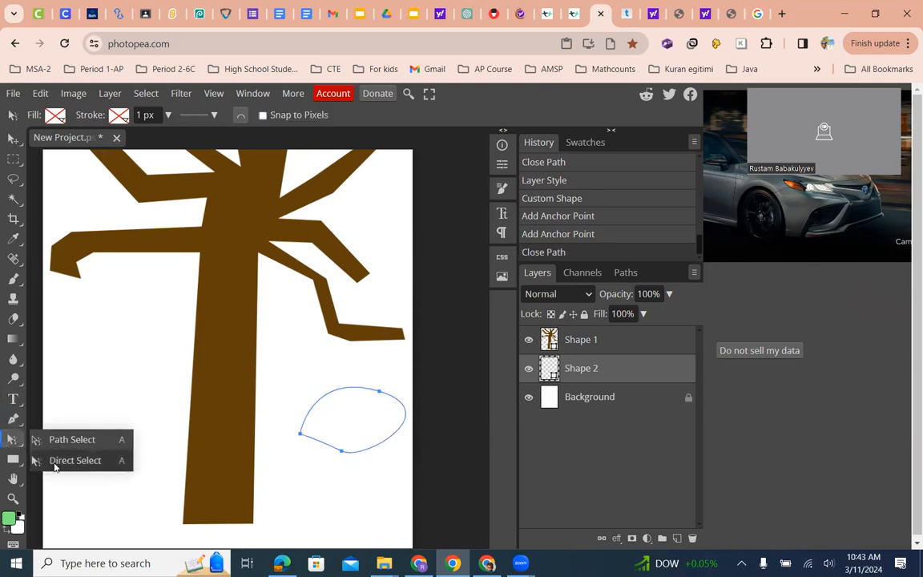
pyautogui.click(55, 462)
pyautogui.moveTo(340, 457); pyautogui.dragTo(325, 453)
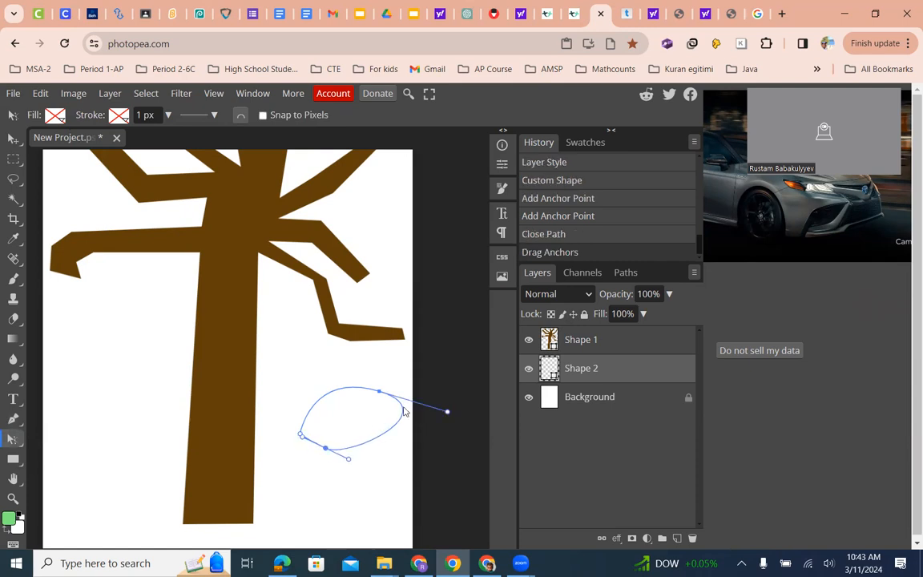
pyautogui.moveTo(447, 411)
pyautogui.mouseDown()
pyautogui.moveTo(472, 400)
pyautogui.moveTo(468, 391)
pyautogui.moveTo(457, 401)
pyautogui.mouseUp()
pyautogui.moveTo(328, 453); pyautogui.dragTo(321, 454)
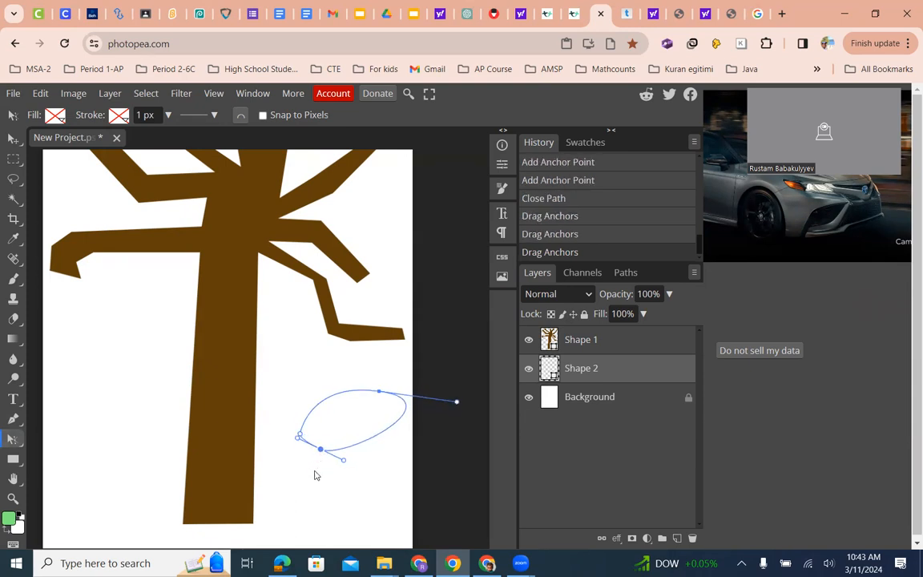
pyautogui.click(311, 479)
# Give the leaf shape a solid dark green fill
pyautogui.click(63, 118)
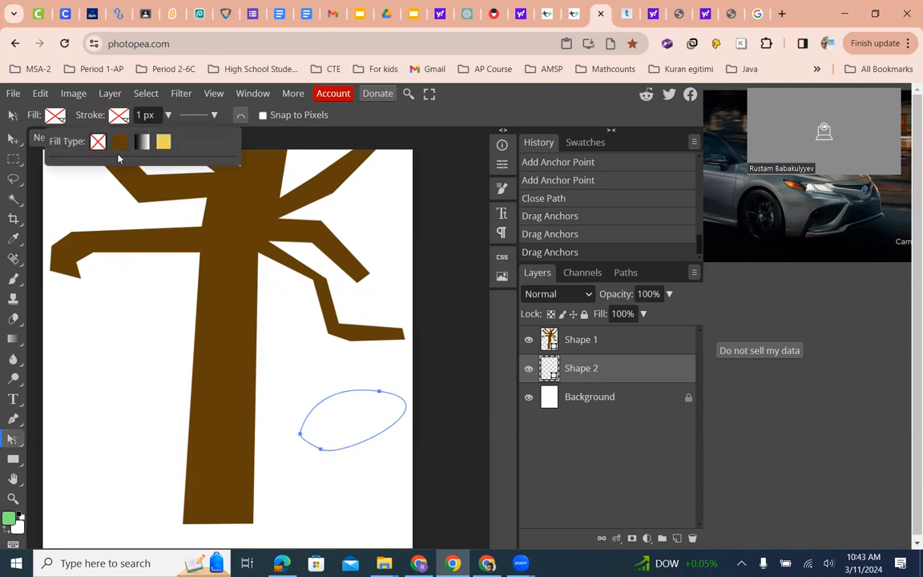
pyautogui.click(120, 142)
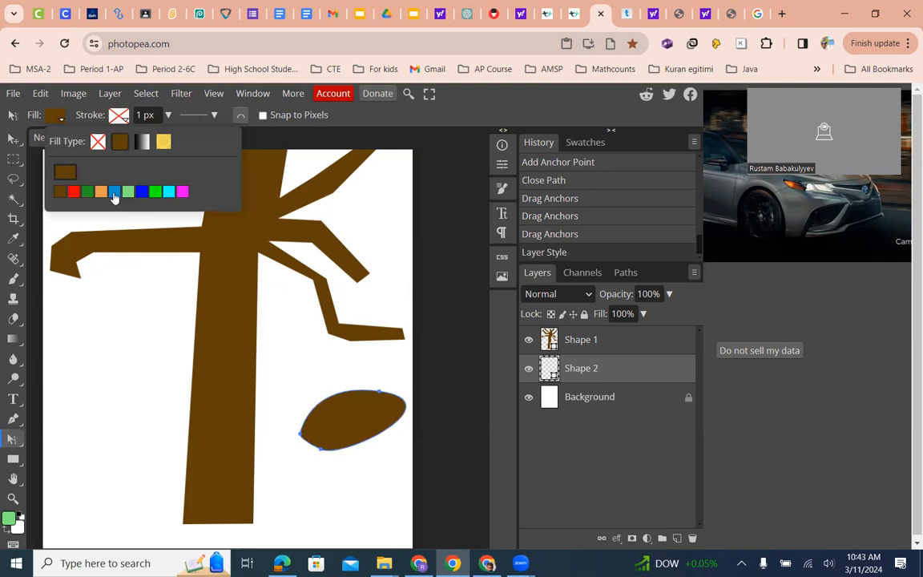
pyautogui.click(60, 191)
pyautogui.click(579, 453)
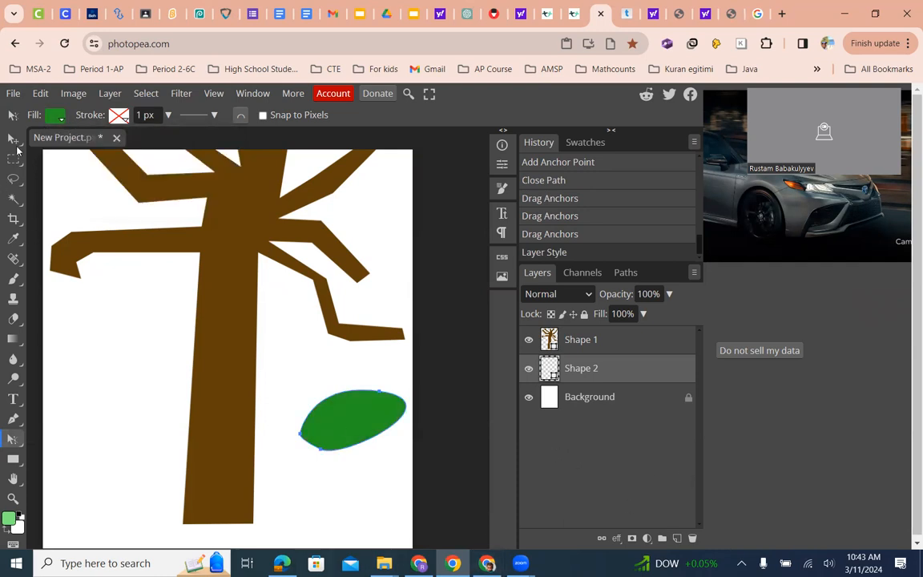
# Scale the leaf to about 44%, rotate it to about 88°, and place it just under the tree's upper-right branch
pyautogui.press('v')
pyautogui.moveTo(405, 381); pyautogui.dragTo(350, 412)
pyautogui.scroll(1, 377, 439)
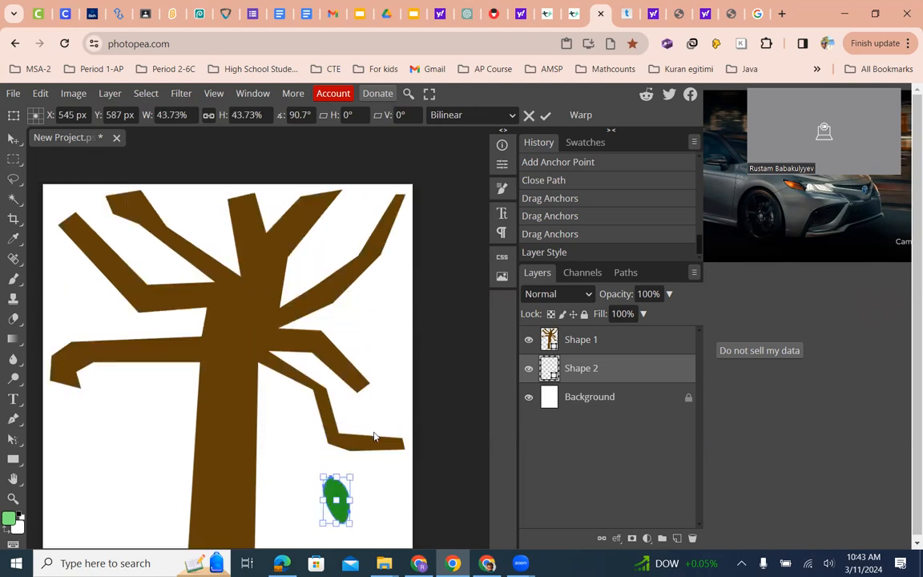
pyautogui.hscroll(1, 375, 437)
pyautogui.scroll(-2, 94, 461)
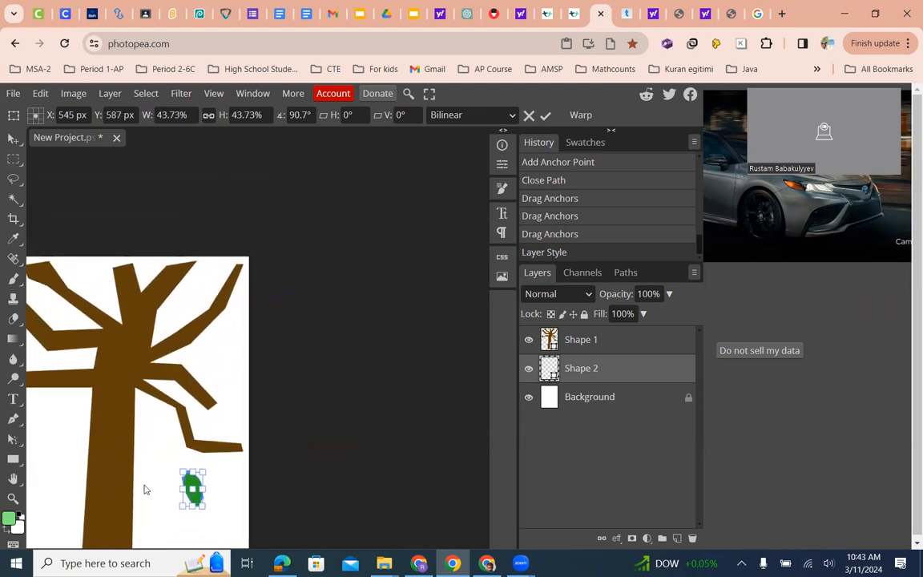
pyautogui.moveTo(192, 488); pyautogui.dragTo(201, 352)
pyautogui.moveTo(216, 390); pyautogui.dragTo(226, 381)
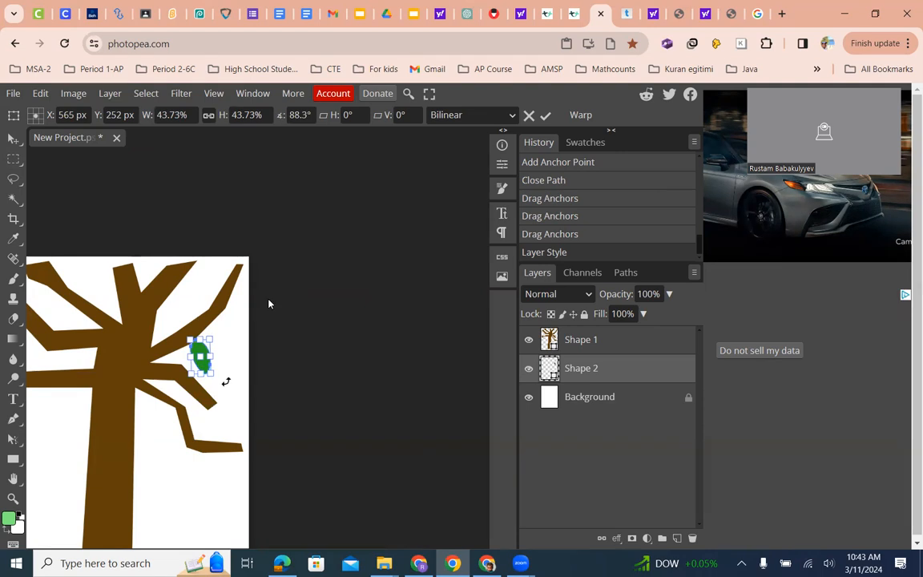
pyautogui.click(545, 114)
# Duplicate the leaf layer and move the copy farther out along the upper-right branch, near the page edge
pyautogui.rightClick(592, 374)
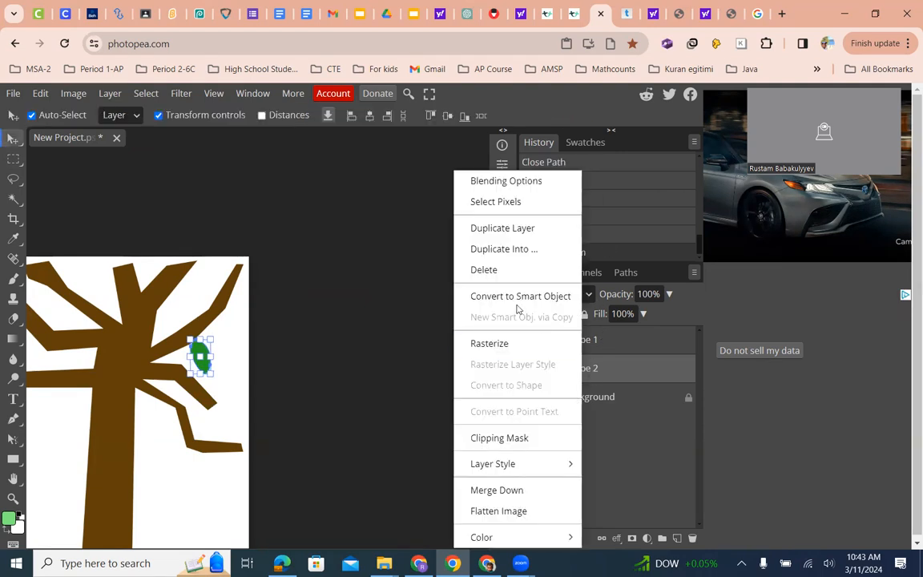
pyautogui.click(502, 228)
pyautogui.moveTo(204, 366)
pyautogui.mouseDown()
pyautogui.moveTo(210, 338)
pyautogui.moveTo(164, 349)
pyautogui.moveTo(189, 372)
pyautogui.mouseUp()
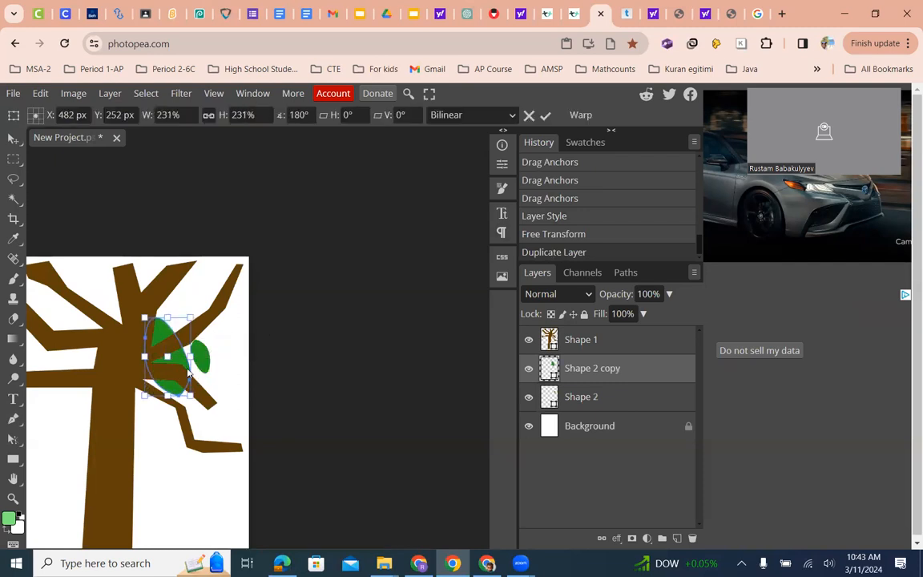
pyautogui.hotkey('ctrl', 'z')
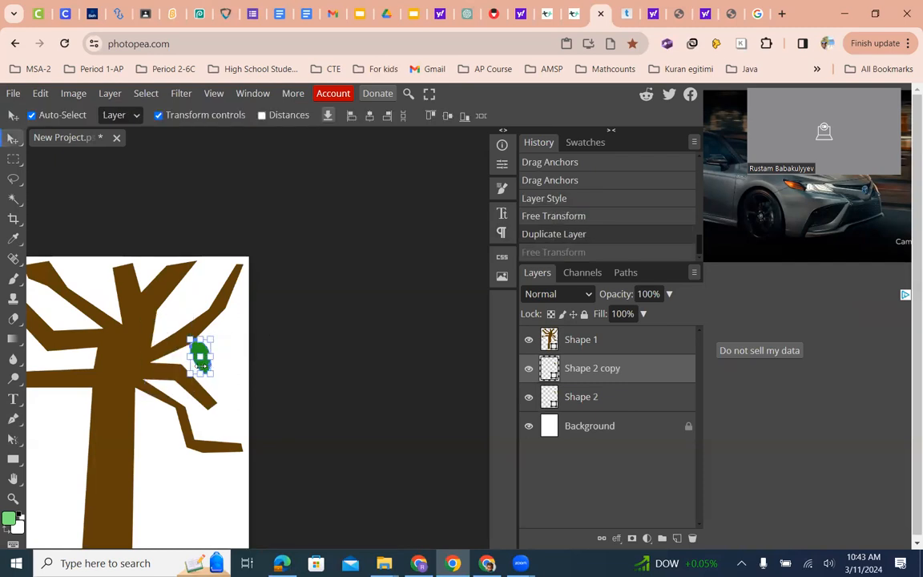
pyautogui.moveTo(206, 356); pyautogui.dragTo(241, 319)
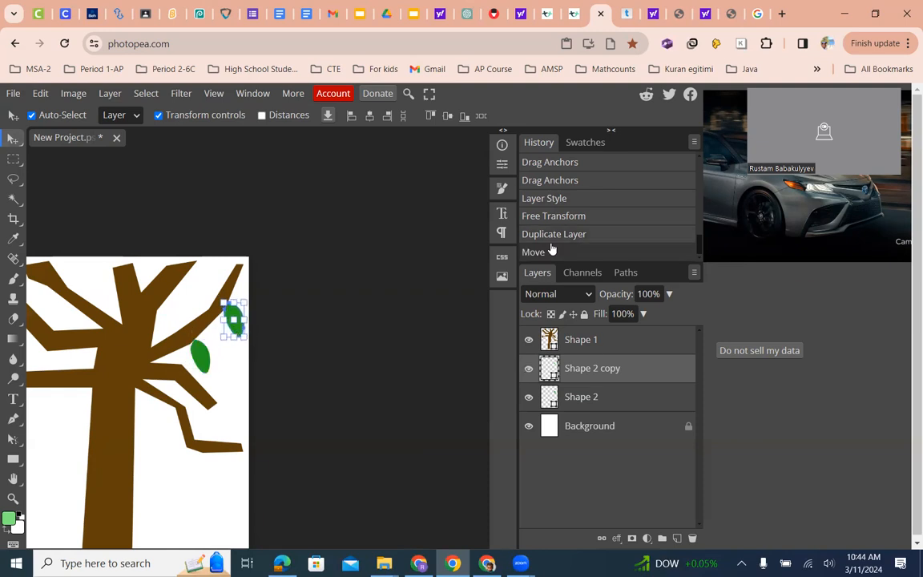
# Duplicate the outer leaf's layer and move the new copy beneath the lower-left branch beside the trunk
pyautogui.rightClick(584, 372)
pyautogui.click(529, 231)
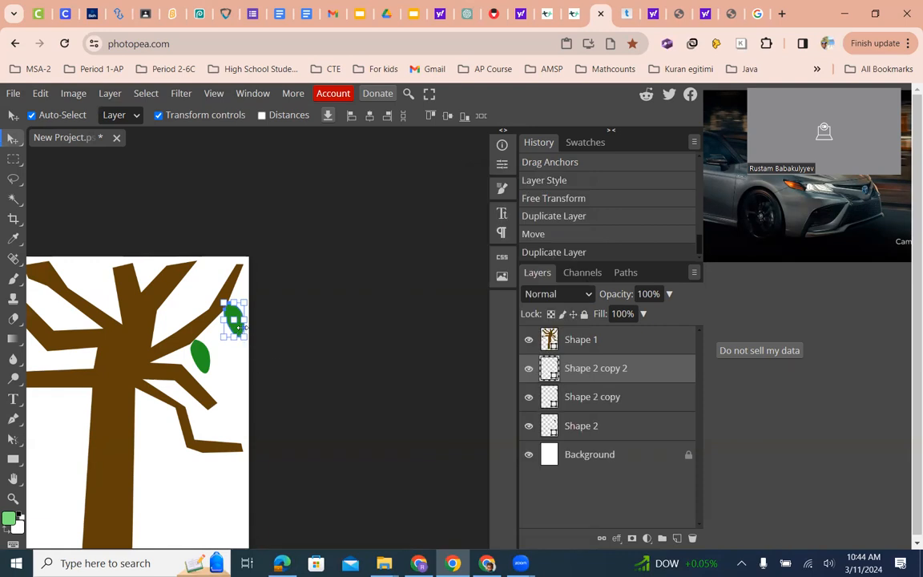
pyautogui.moveTo(238, 330); pyautogui.dragTo(73, 417)
pyautogui.click(52, 495)
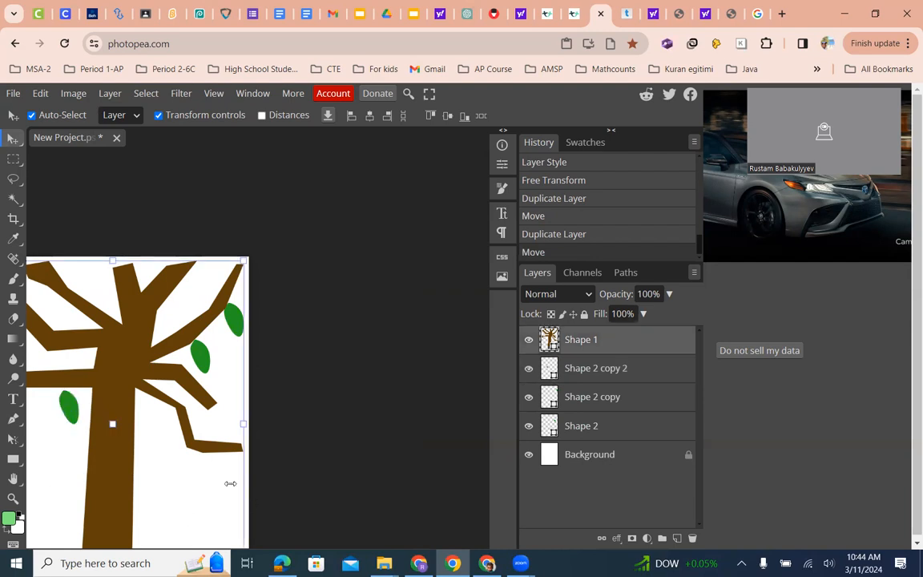
# Directly above the Background layer, draw an apple-like shape with the Pen tool right of the lower trunk and fill it with red
pyautogui.hscroll(3, 168, 437)
pyautogui.hscroll(-5, 156, 444)
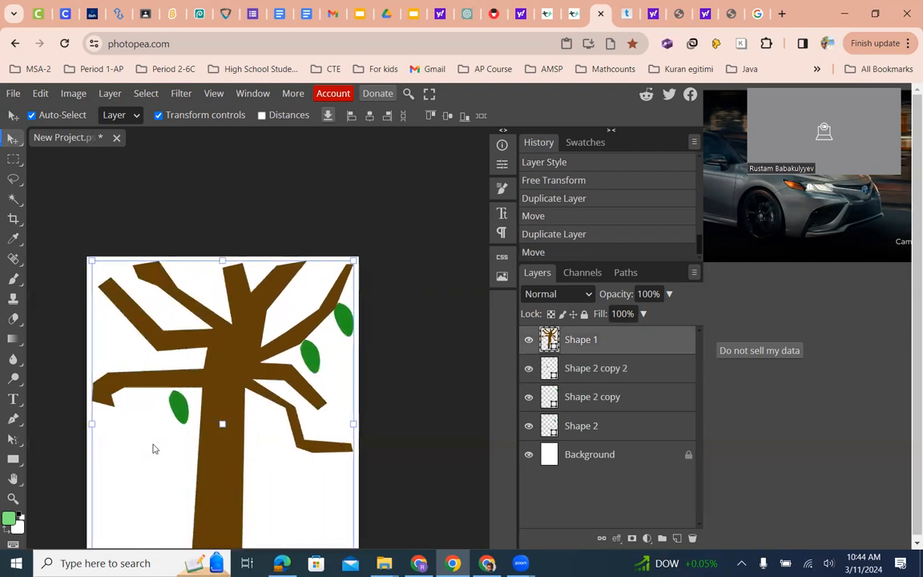
pyautogui.scroll(-3, 155, 448)
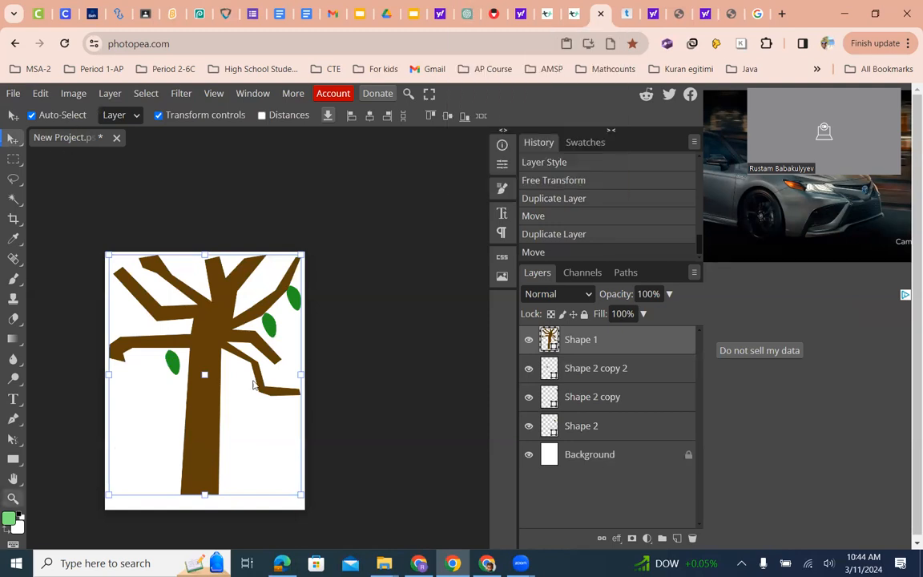
pyautogui.hscroll(-3, 309, 346)
pyautogui.hscroll(3, 324, 361)
pyautogui.click(585, 461)
pyautogui.scroll(2, 225, 414)
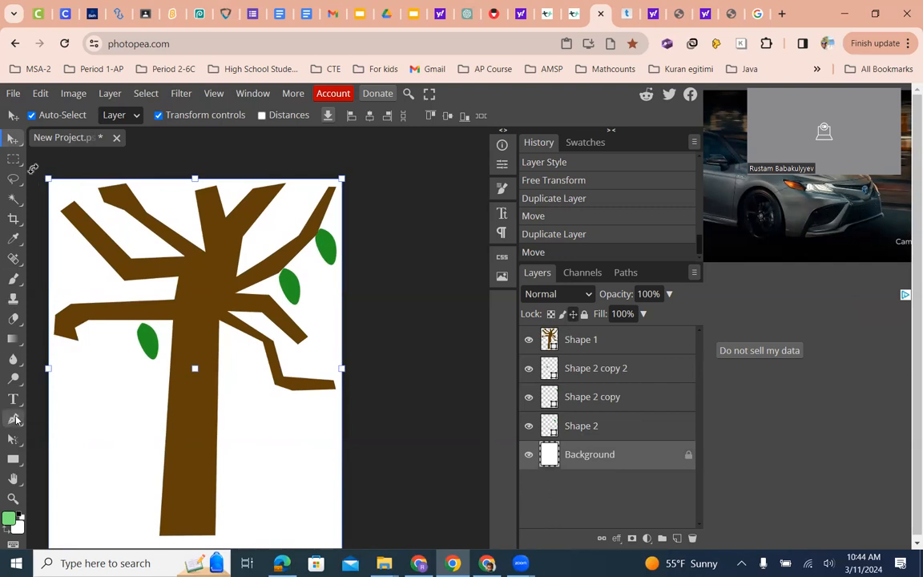
pyautogui.click(14, 419)
pyautogui.click(278, 435)
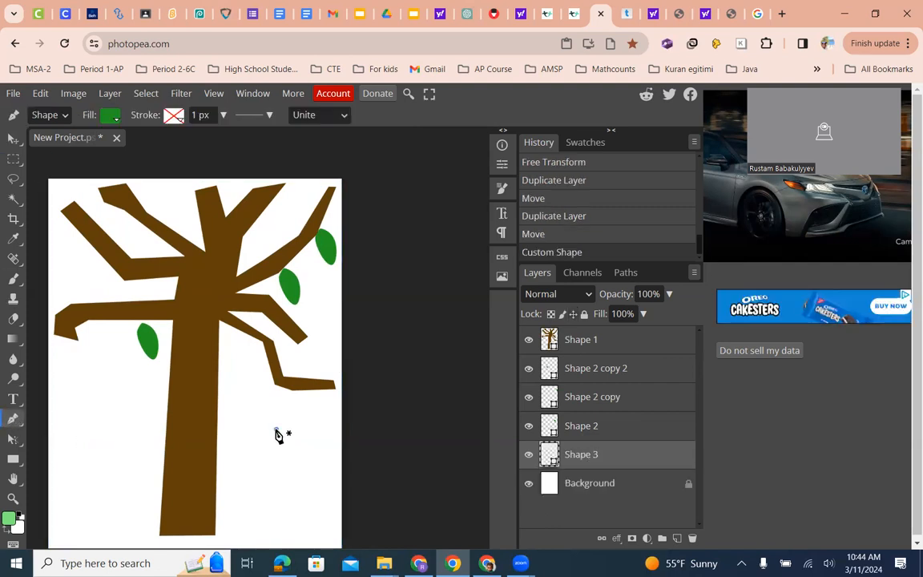
pyautogui.click(307, 434)
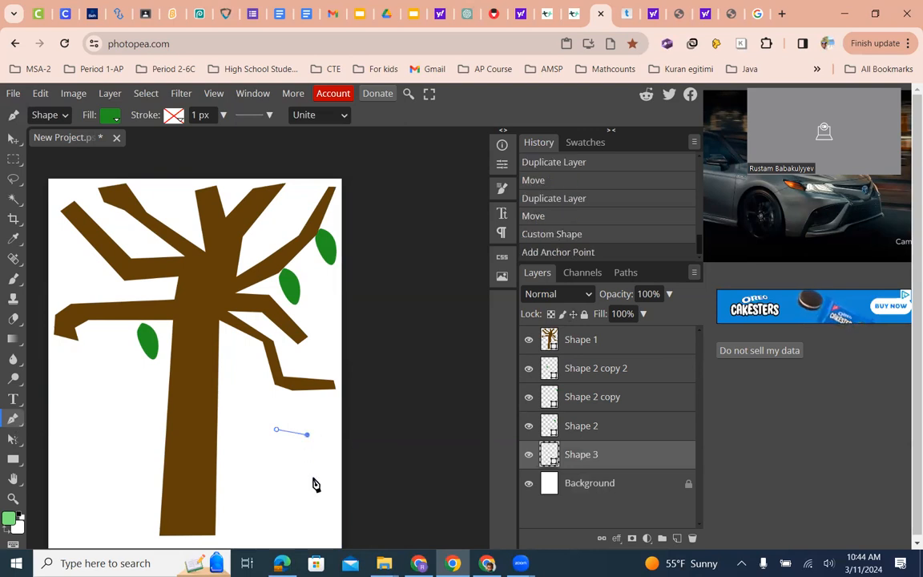
pyautogui.moveTo(314, 479); pyautogui.dragTo(278, 412)
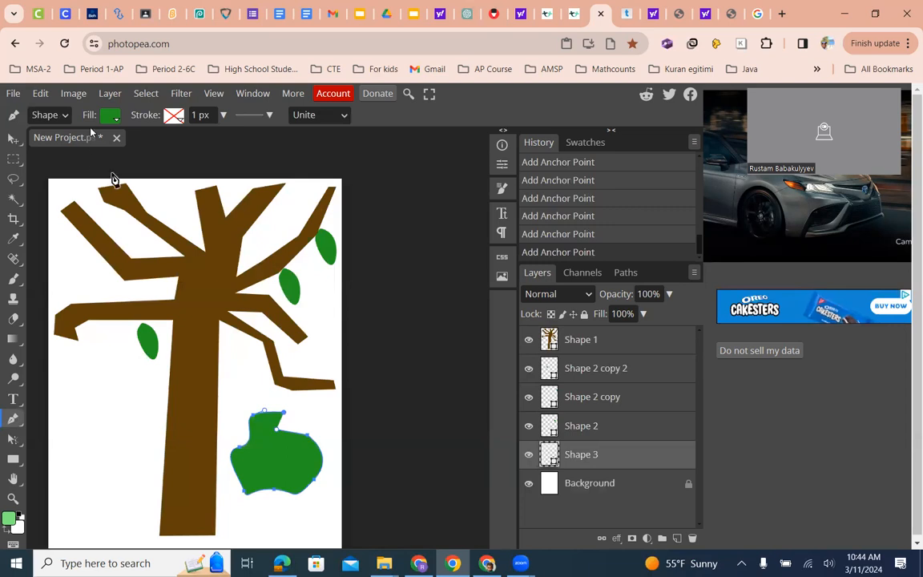
pyautogui.click(110, 115)
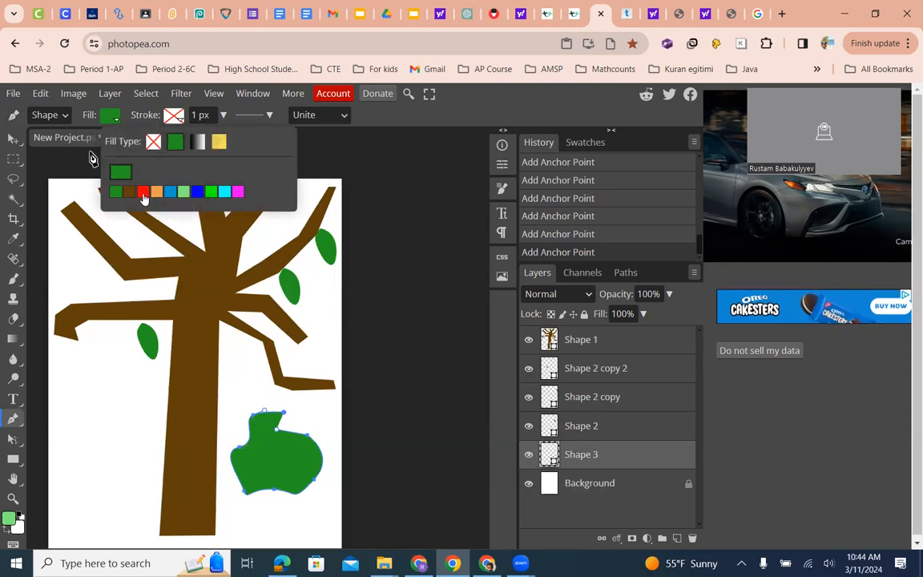
pyautogui.click(143, 192)
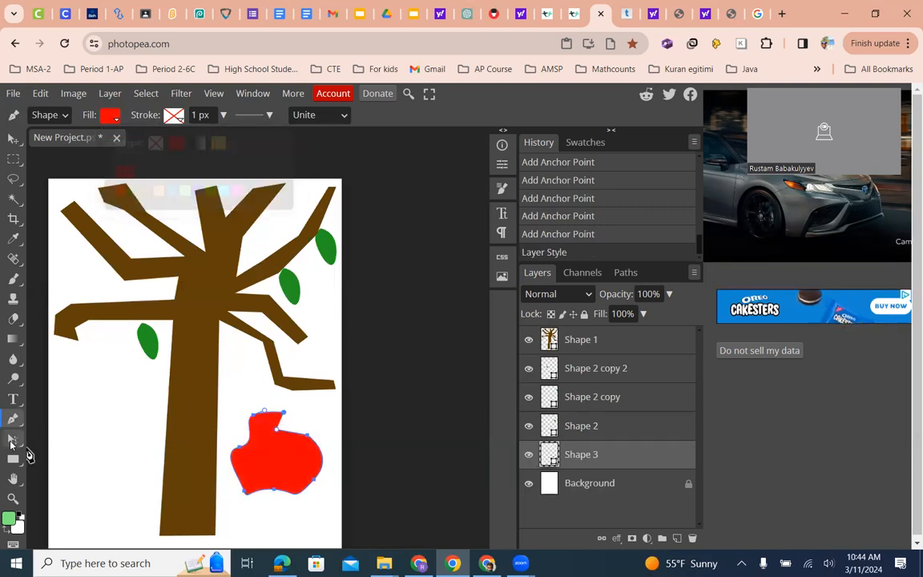
# With the Direct Selection tool, pull the red apple's upper-right notch outward and move its left-side anchors to smooth that edge
pyautogui.click(13, 438)
pyautogui.click(60, 459)
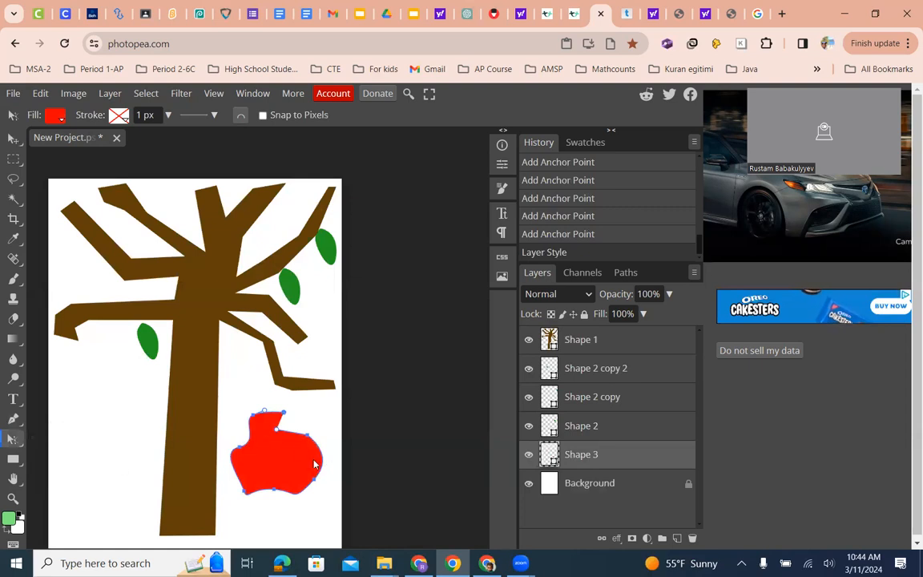
pyautogui.scroll(3, 314, 464)
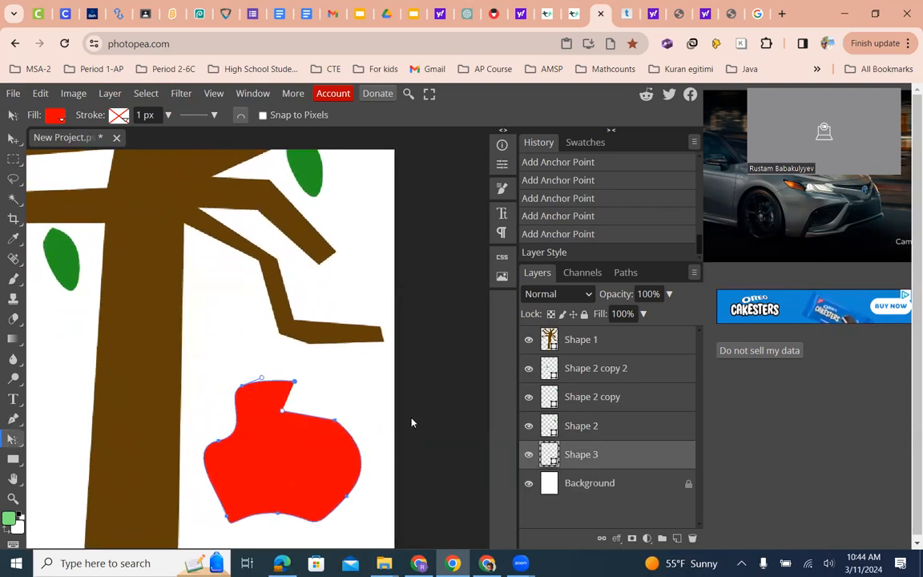
pyautogui.moveTo(282, 414); pyautogui.dragTo(324, 393)
pyautogui.moveTo(219, 439)
pyautogui.mouseDown()
pyautogui.moveTo(231, 448)
pyautogui.moveTo(199, 435)
pyautogui.moveTo(224, 434)
pyautogui.moveTo(241, 419)
pyautogui.moveTo(215, 417)
pyautogui.moveTo(238, 418)
pyautogui.moveTo(210, 439)
pyautogui.mouseUp()
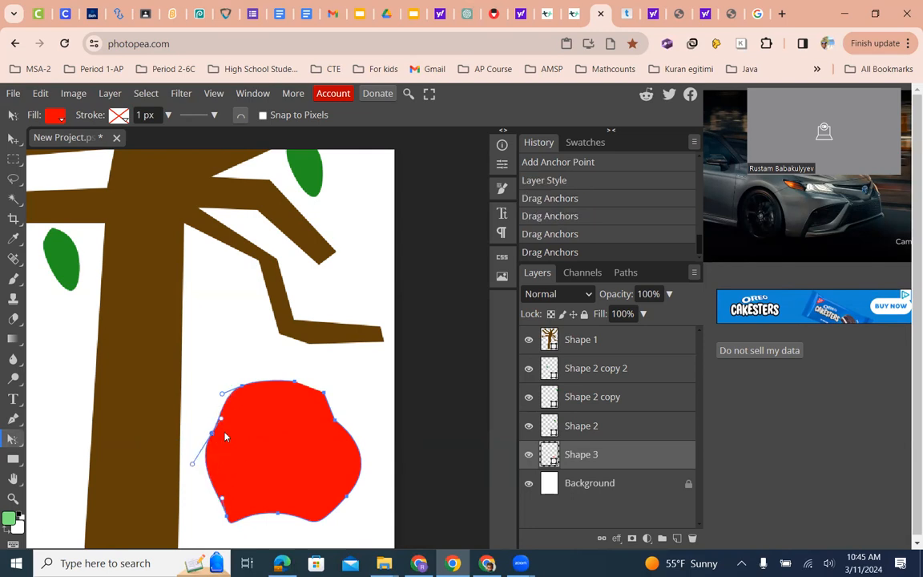
pyautogui.moveTo(227, 515); pyautogui.dragTo(215, 484)
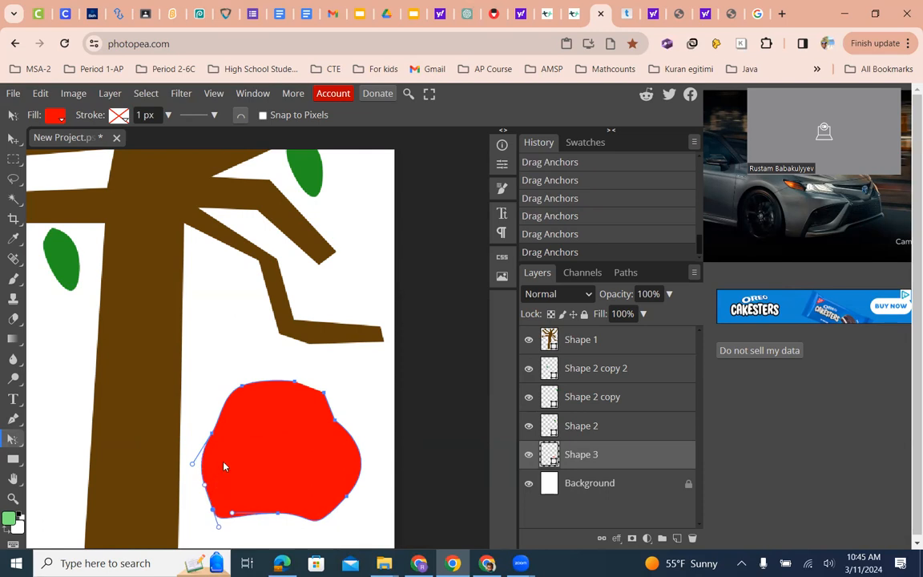
# Reposition the anchors along the apple's upper edge to form a central dip between two raised shoulders
pyautogui.moveTo(242, 390); pyautogui.dragTo(255, 393)
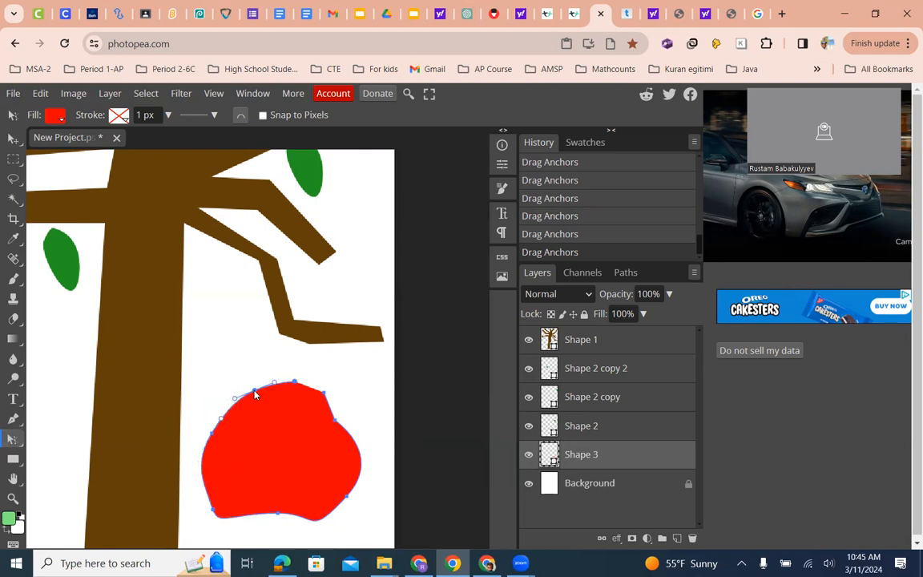
pyautogui.moveTo(219, 420); pyautogui.dragTo(268, 406)
pyautogui.click(324, 393)
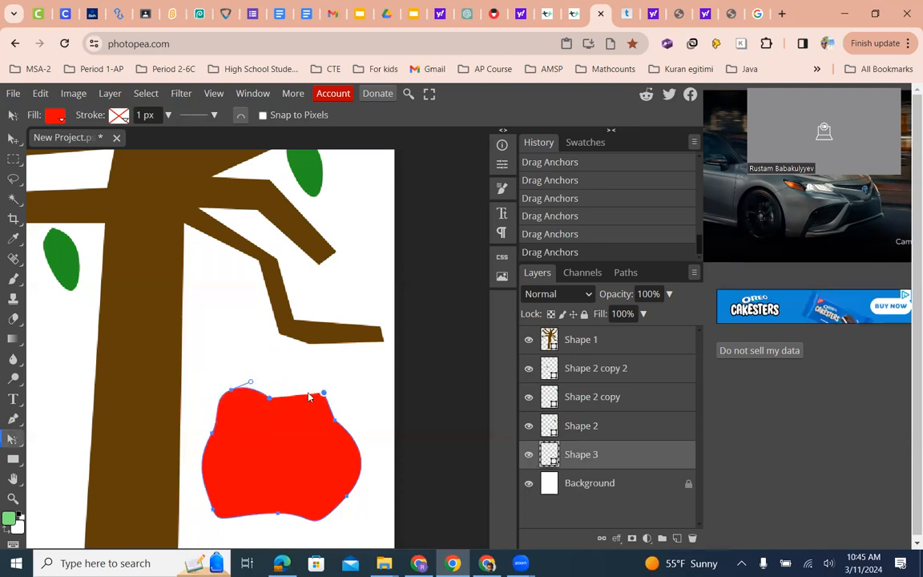
pyautogui.click(335, 419)
pyautogui.moveTo(384, 457)
pyautogui.mouseDown()
pyautogui.moveTo(365, 440)
pyautogui.moveTo(379, 459)
pyautogui.moveTo(376, 450)
pyautogui.mouseUp()
pyautogui.moveTo(309, 393); pyautogui.dragTo(316, 382)
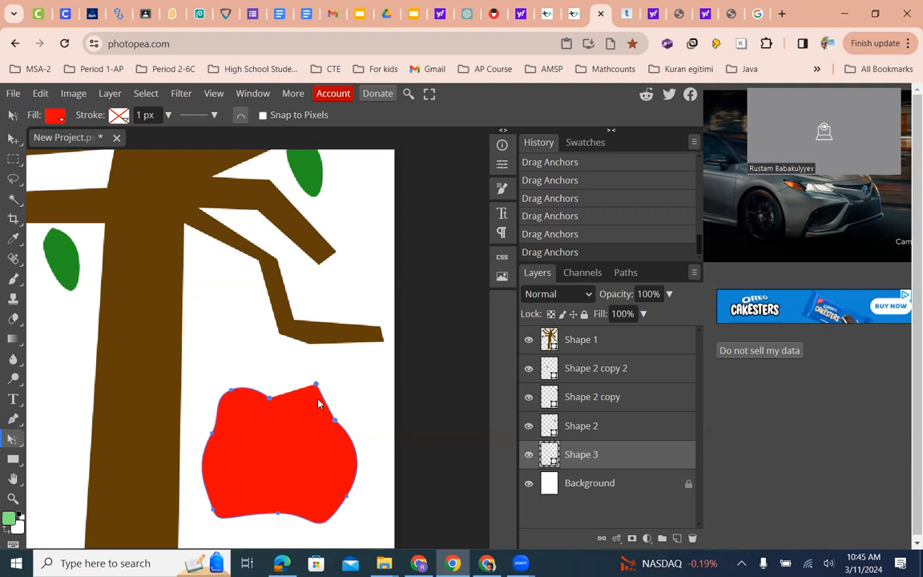
# Add curve handles to the apple's upper-right anchor, round out that shoulder, and shift the top dip slightly right
pyautogui.keyDown('alt'); pyautogui.click(315, 385); pyautogui.keyUp('alt')
pyautogui.moveTo(337, 386); pyautogui.dragTo(365, 414)
pyautogui.moveTo(271, 404); pyautogui.dragTo(293, 400)
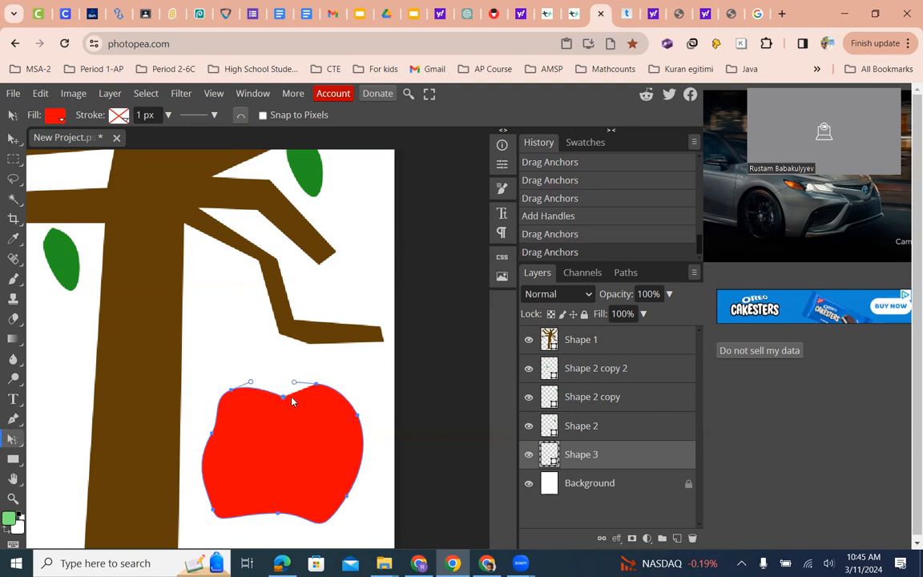
# Widen the apple's left side, curve its underside around a raised middle anchor, and recentre the top dip above it
pyautogui.moveTo(215, 433); pyautogui.dragTo(202, 423)
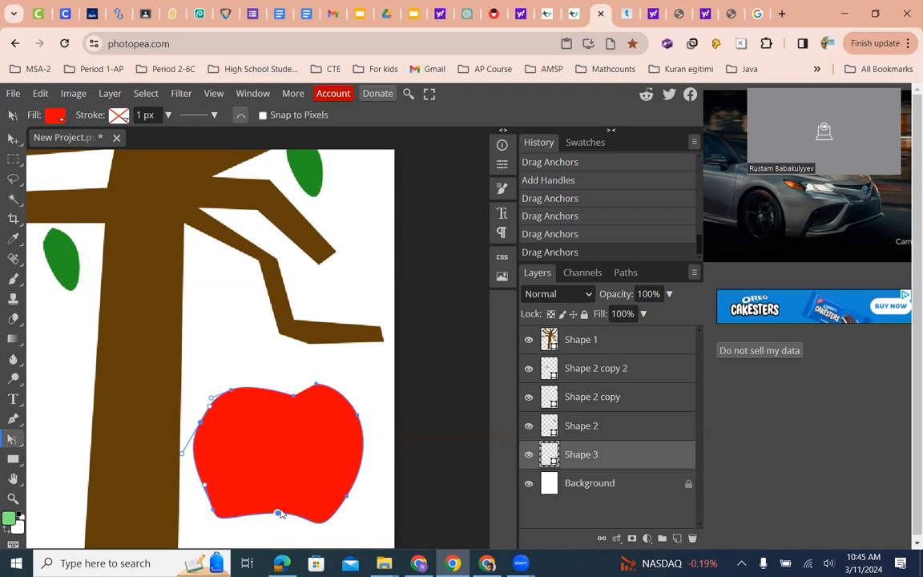
pyautogui.moveTo(281, 514)
pyautogui.mouseDown()
pyautogui.moveTo(269, 506)
pyautogui.moveTo(269, 517)
pyautogui.moveTo(275, 502)
pyautogui.mouseUp()
pyautogui.moveTo(218, 526); pyautogui.dragTo(239, 511)
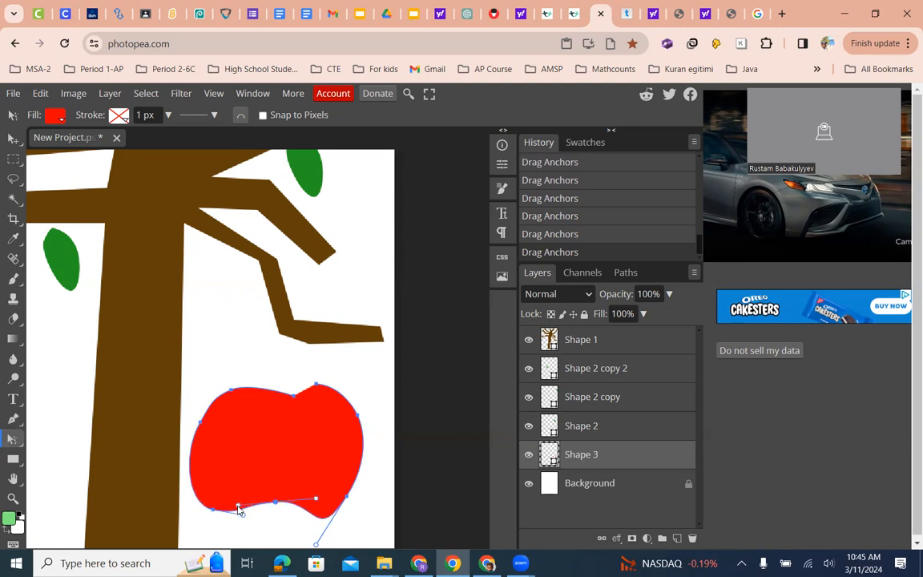
pyautogui.moveTo(318, 545); pyautogui.dragTo(308, 525)
pyautogui.click(291, 390)
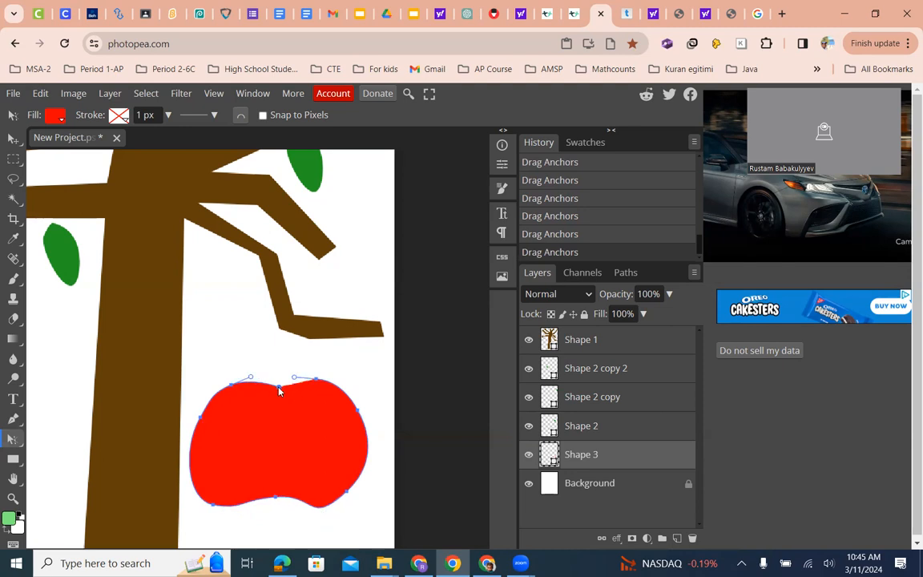
pyautogui.click(275, 498)
pyautogui.moveTo(276, 502)
pyautogui.mouseDown()
pyautogui.moveTo(282, 510)
pyautogui.moveTo(272, 501)
pyautogui.mouseUp()
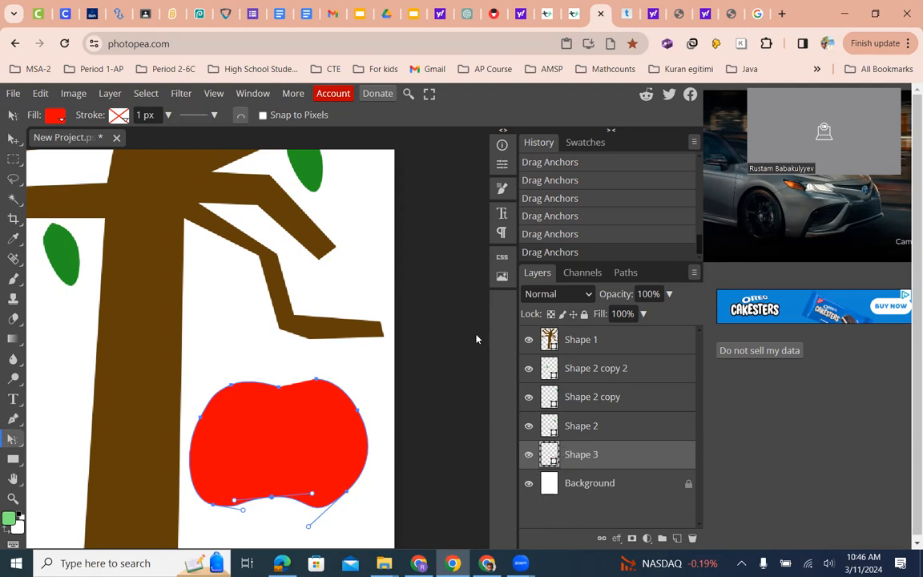
# Scale the apple to about 25.59% and place it beside the inner leaf under the tree's upper-right branch
pyautogui.click(13, 148)
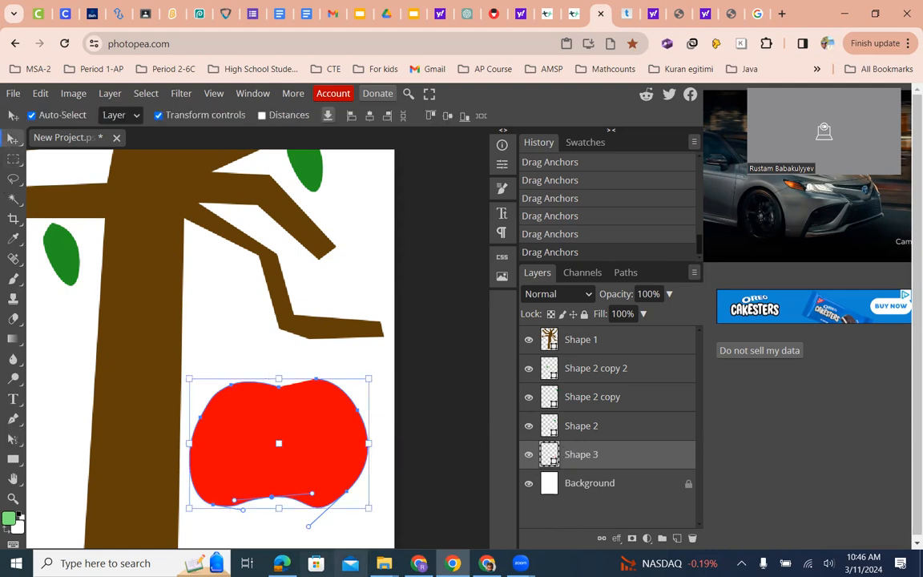
pyautogui.moveTo(367, 511); pyautogui.dragTo(232, 452)
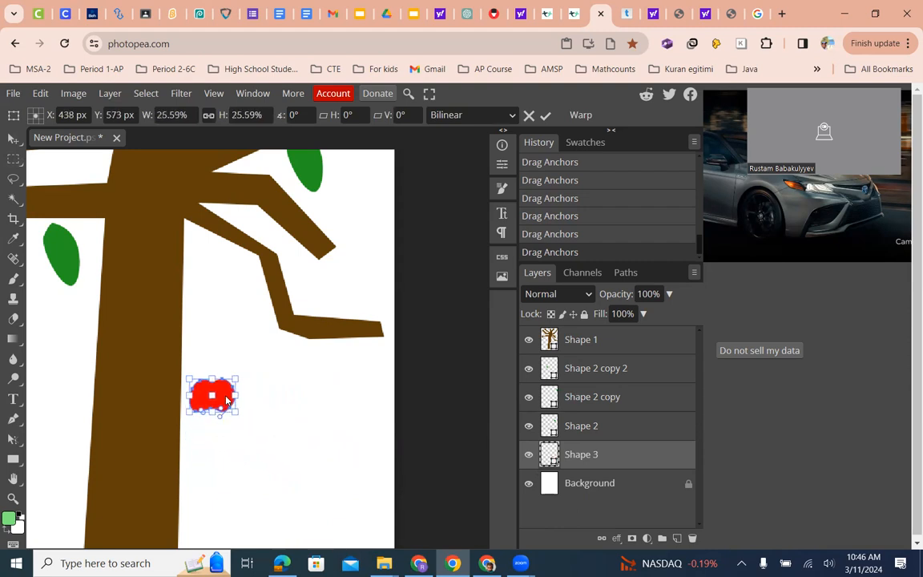
pyautogui.moveTo(232, 371); pyautogui.dragTo(294, 177)
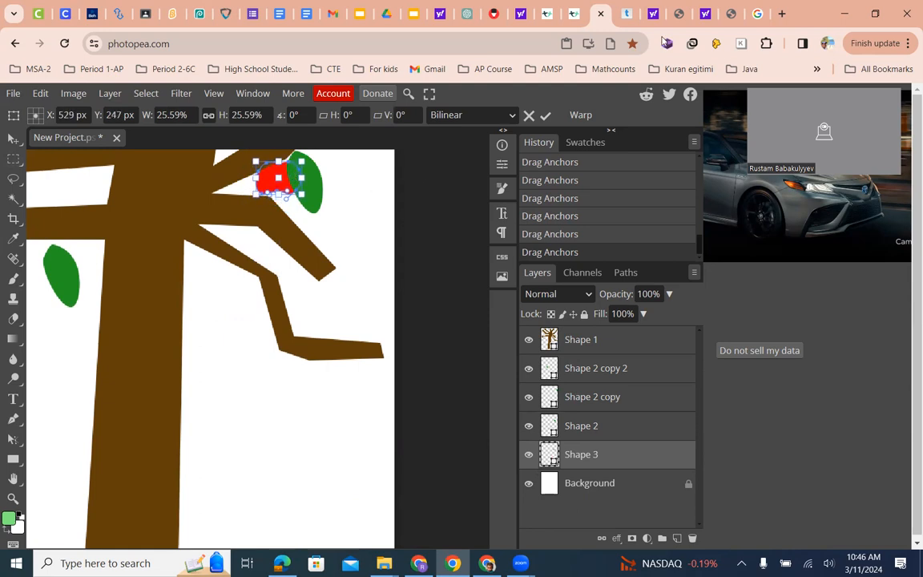
pyautogui.click(545, 115)
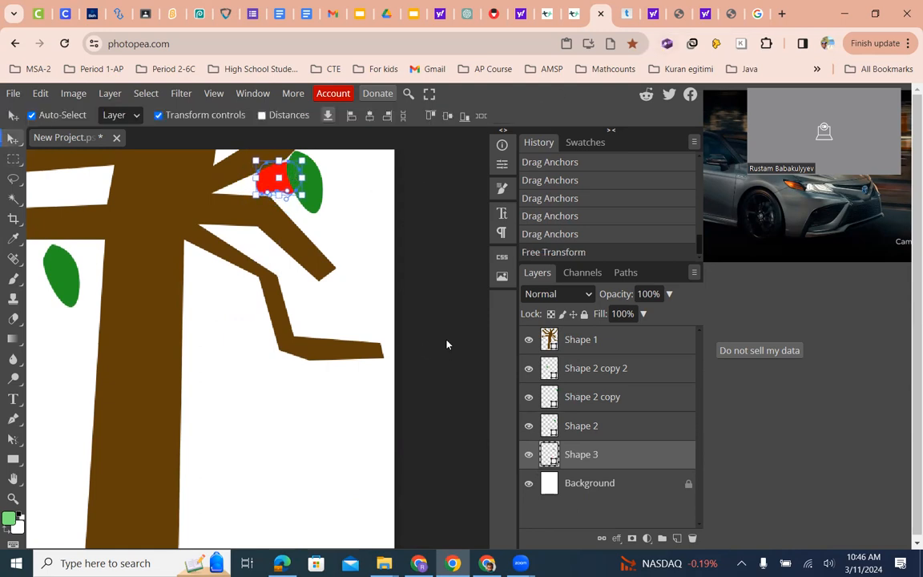
pyautogui.scroll(-5, 336, 410)
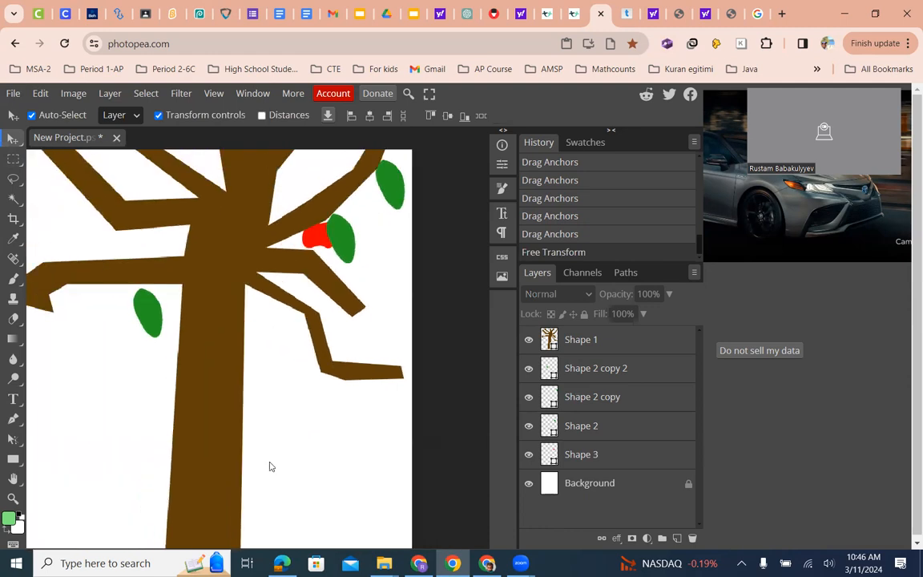
pyautogui.scroll(-1, 269, 484)
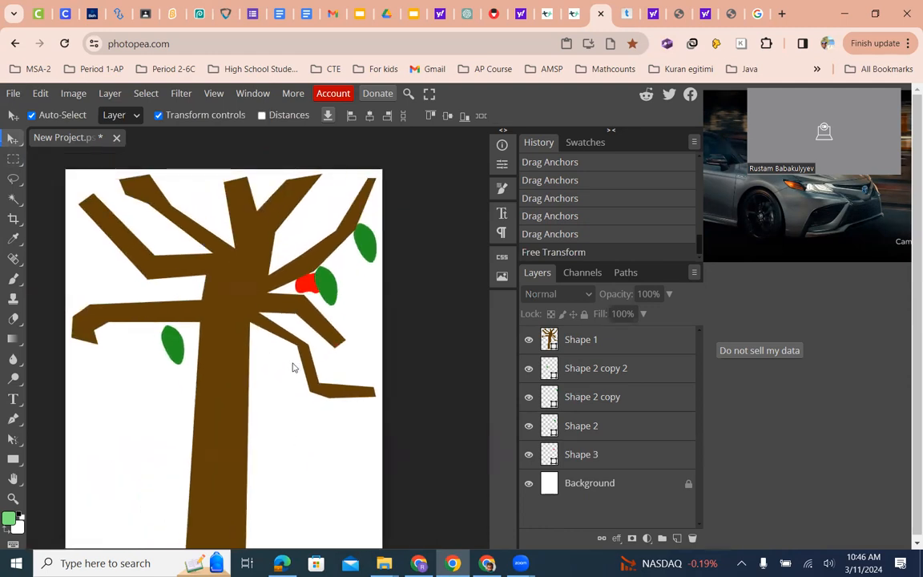